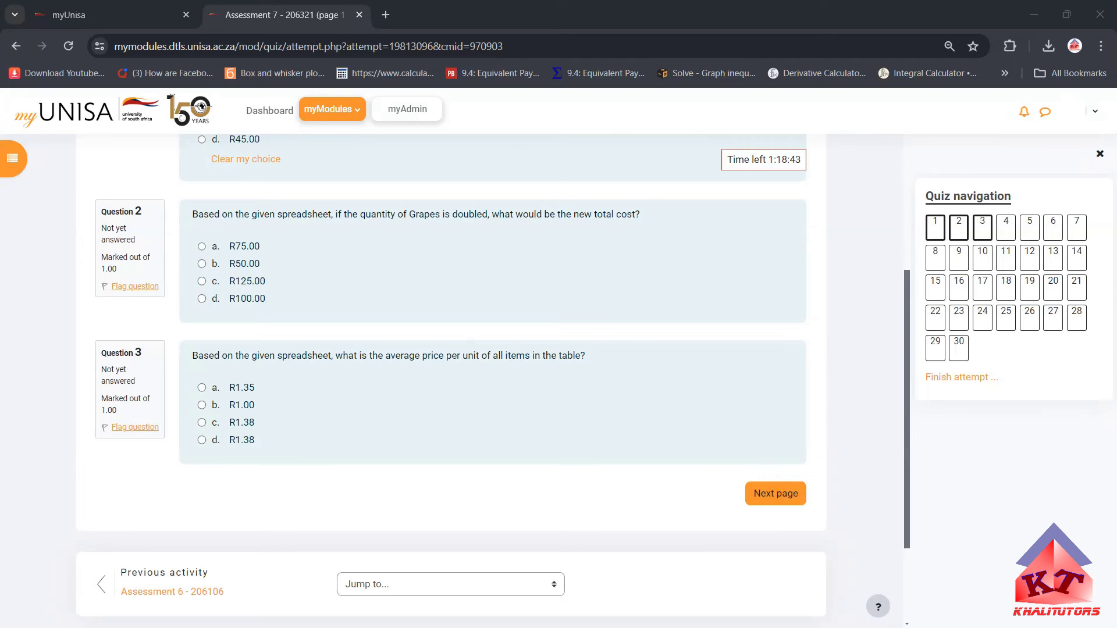
After reading the Grapes and average-price questions, switch to the fruit price workbook in Excel.
key(alt+Tab)
Change the Grapes quantity in B5 from 20 to 40.
click(469, 374)
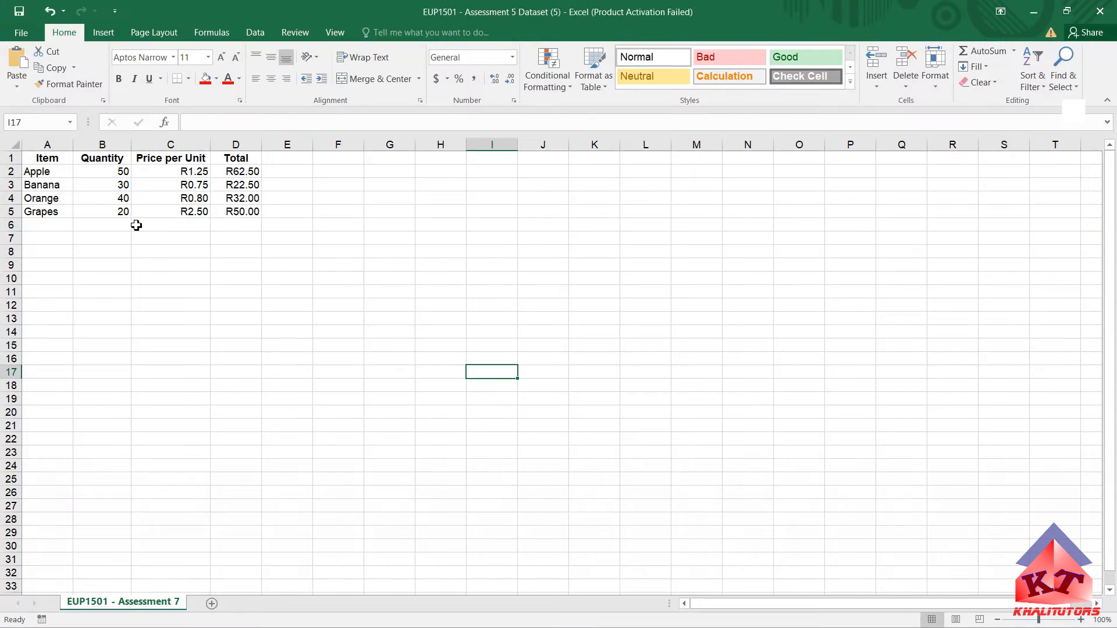
click(35, 213)
click(11, 211)
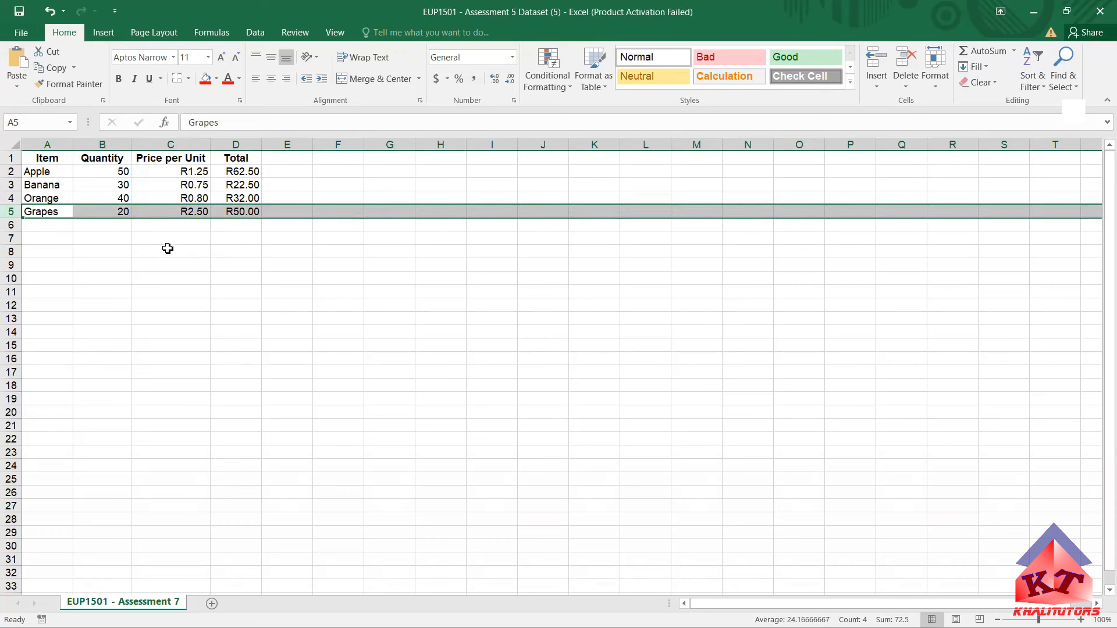
click(118, 212)
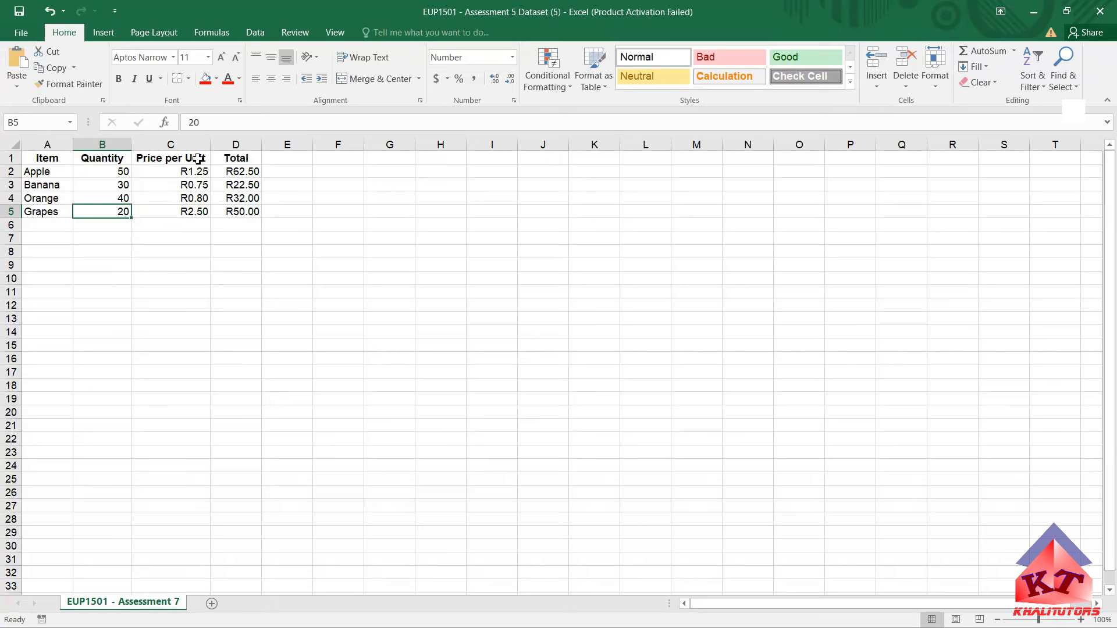
click(212, 121)
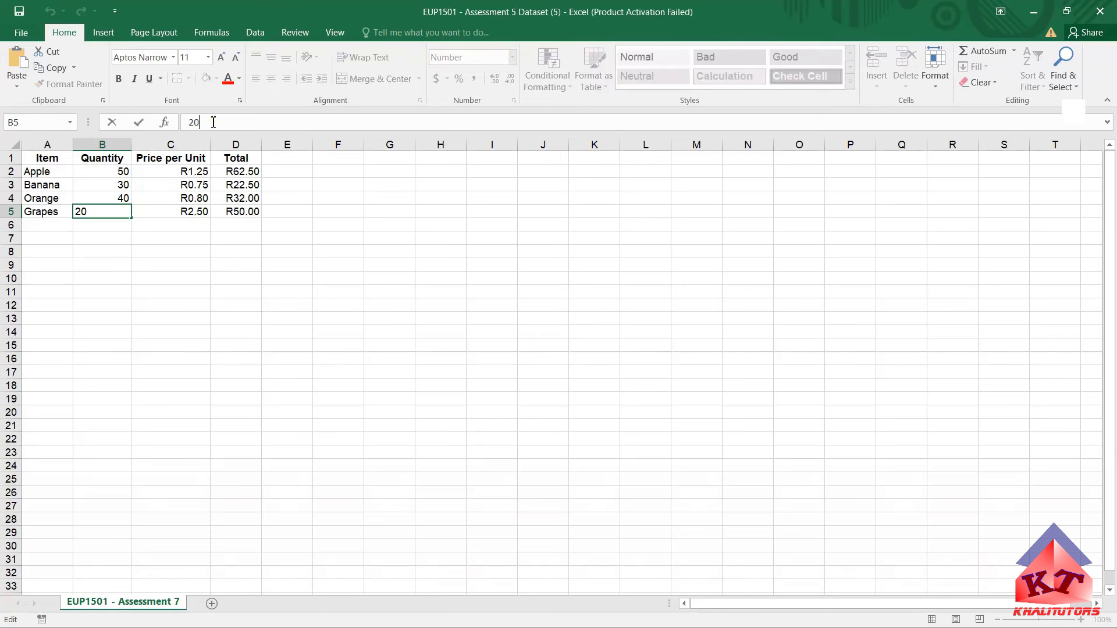
key(BackSpace)
key(BackSpace)
text(40)
key(Return)
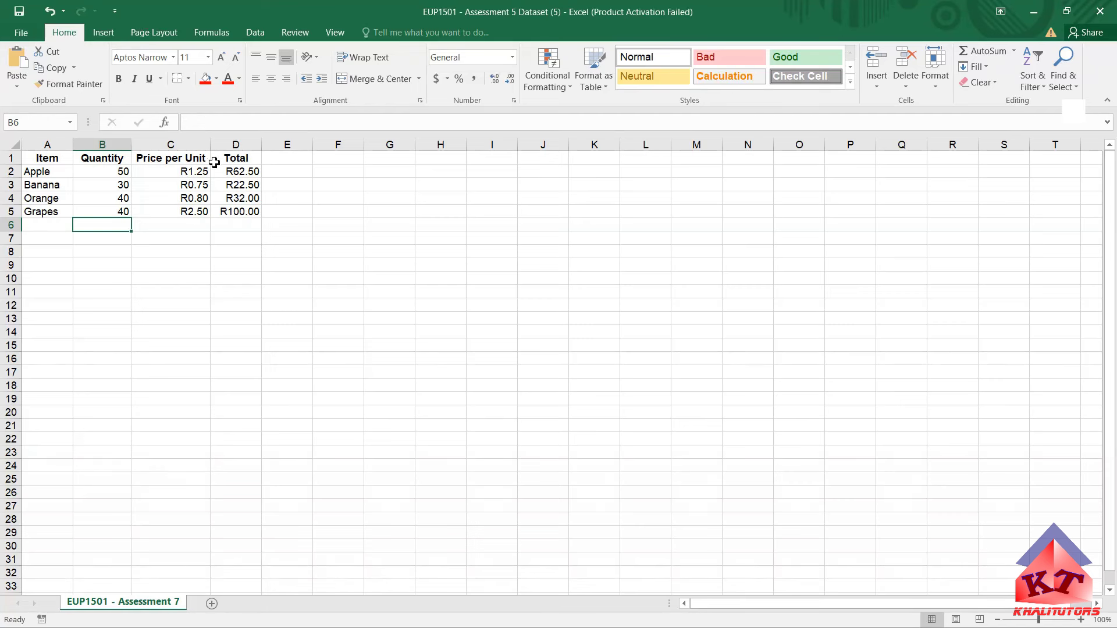
Re-enter the Grapes quantity as =2*20 and confirm D5's =(B5*C5) total reads R100.00.
click(114, 210)
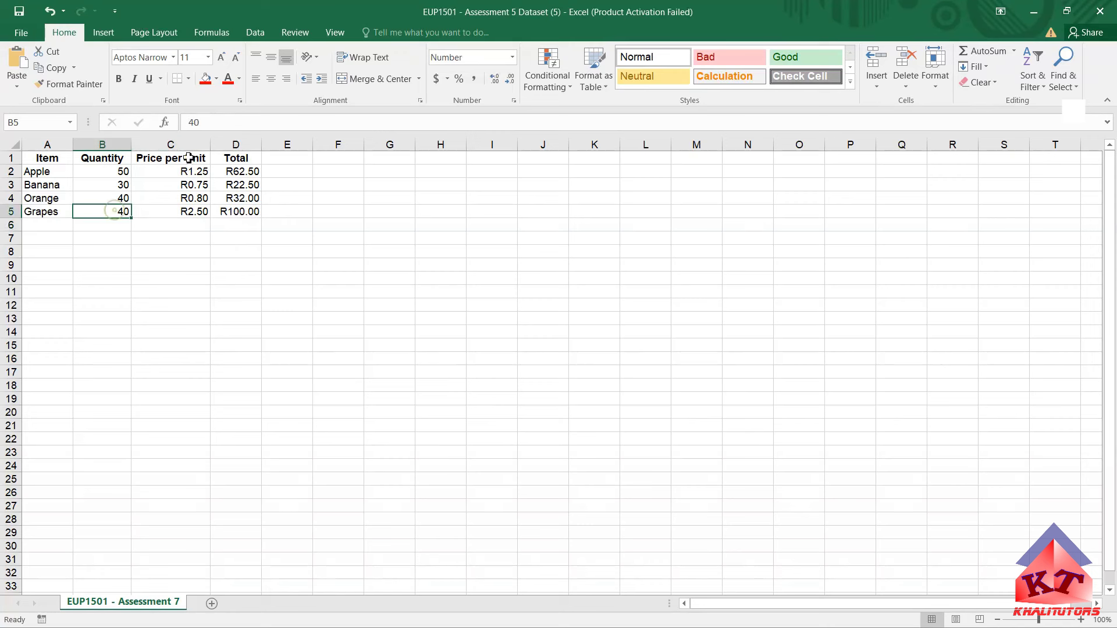
click(189, 123)
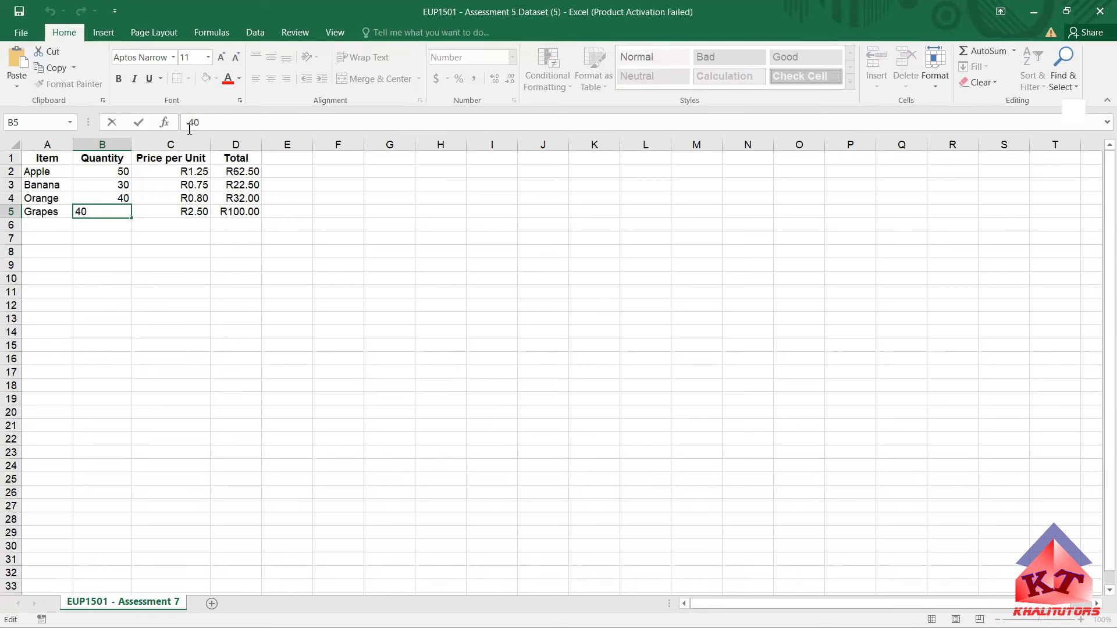
text(=)
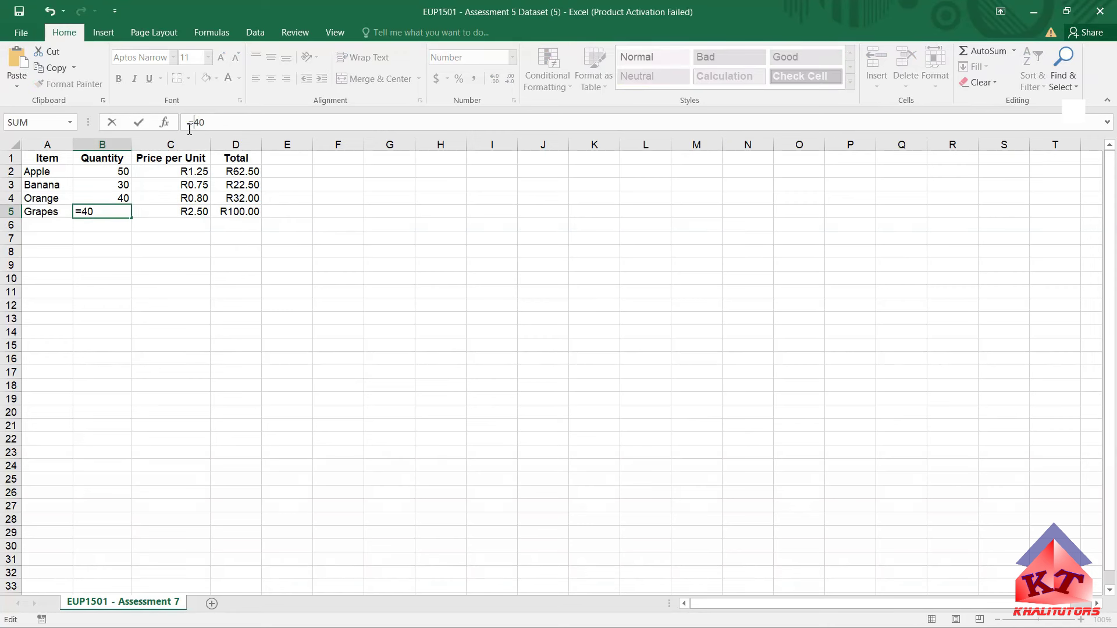
text(2*)
key(Delete)
text(2)
key(Return)
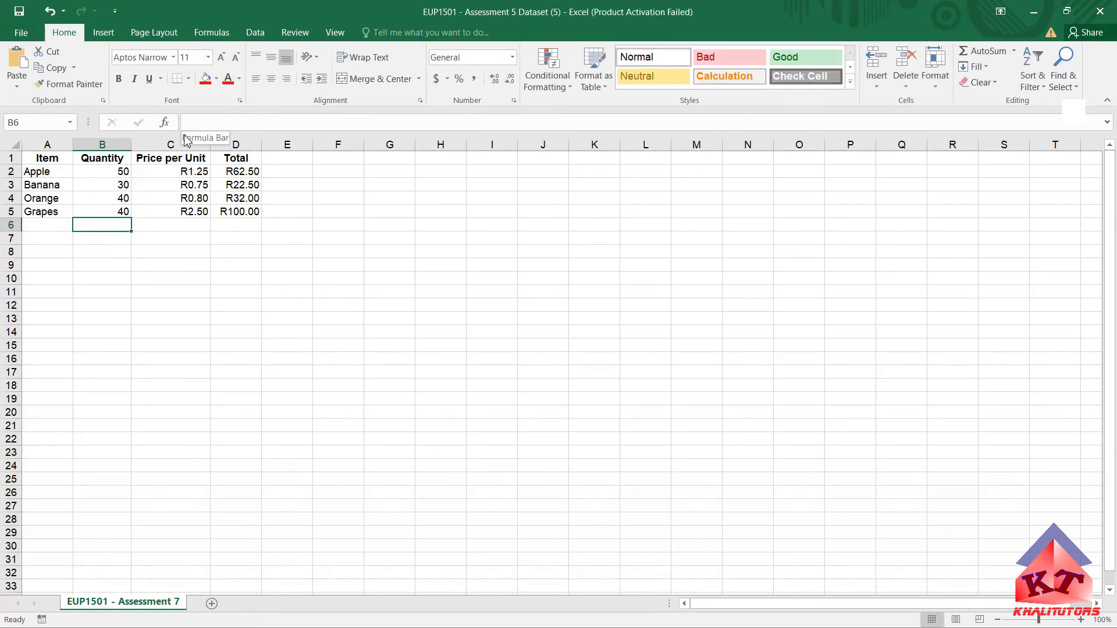
click(235, 213)
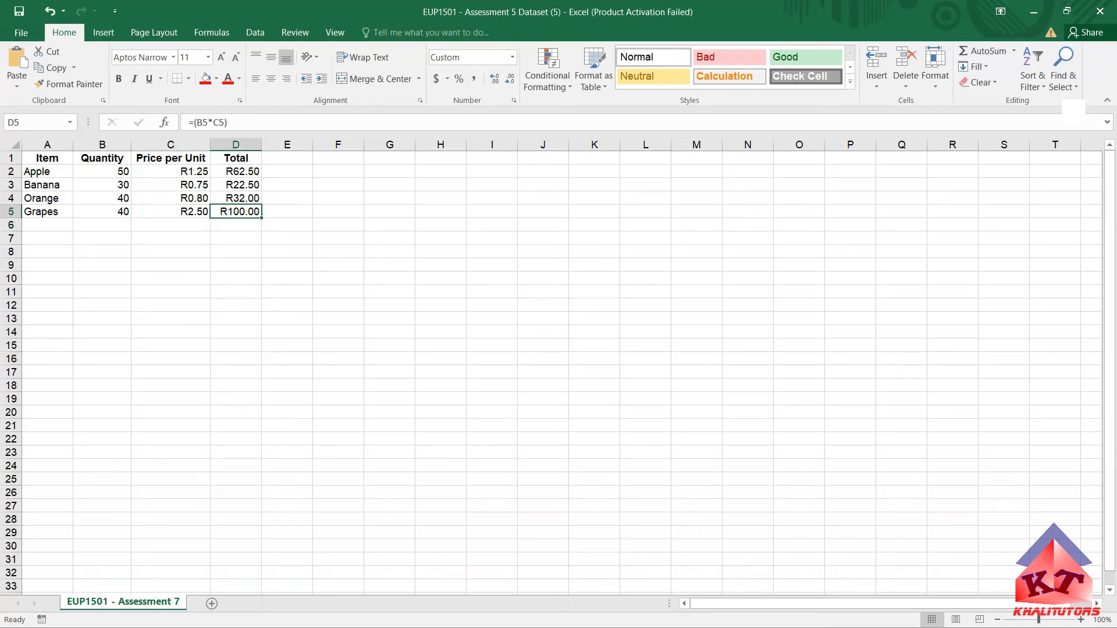
Return to the quiz and scroll up to review Questions 1–3 against the R100.00 result.
key(alt+Tab)
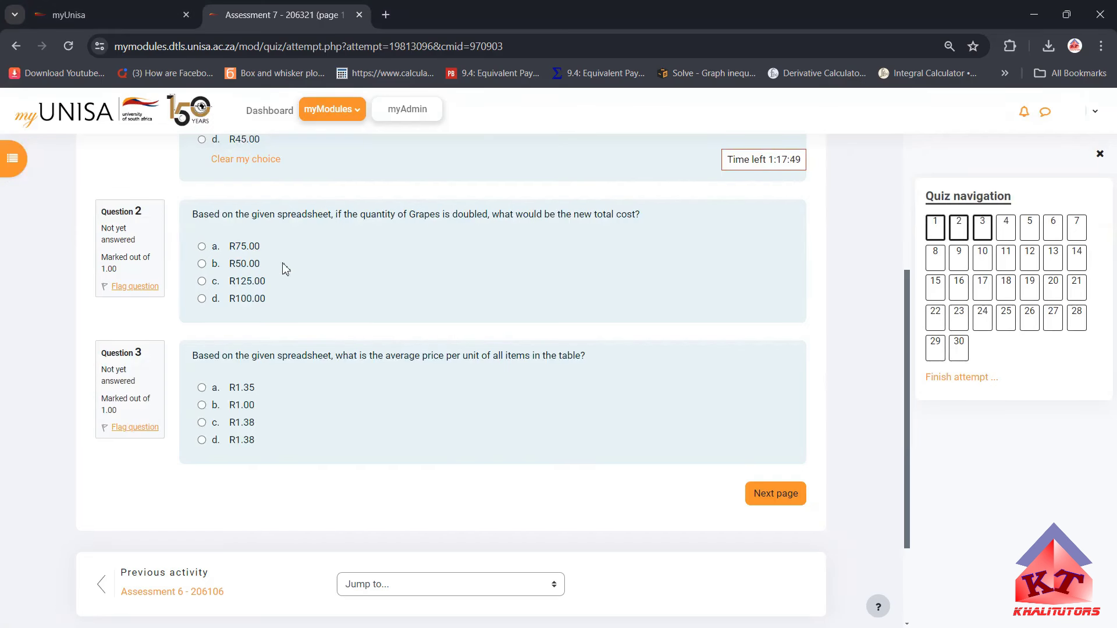
scroll(384, 285, up, 1)
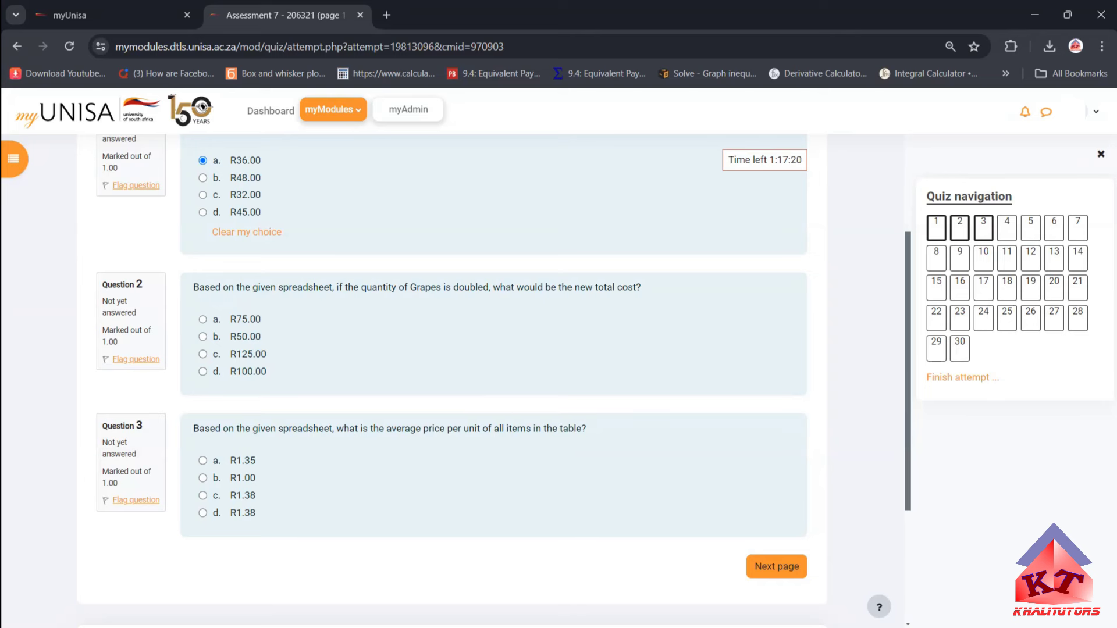
Reset the Grapes quantity in B5 to 20.
key(alt+Tab)
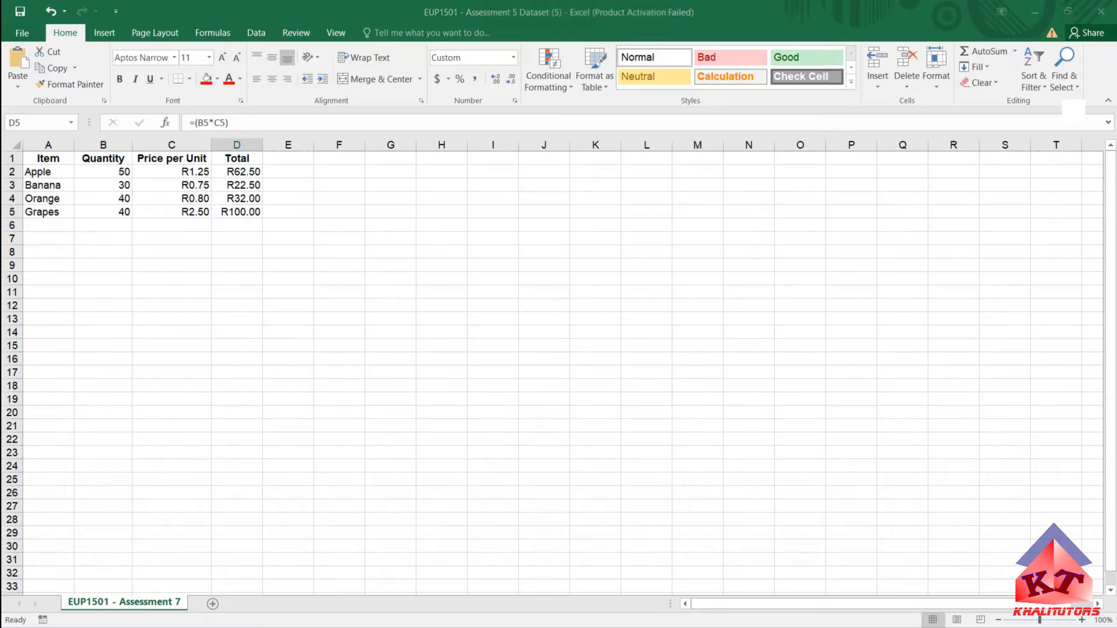
click(270, 362)
click(126, 214)
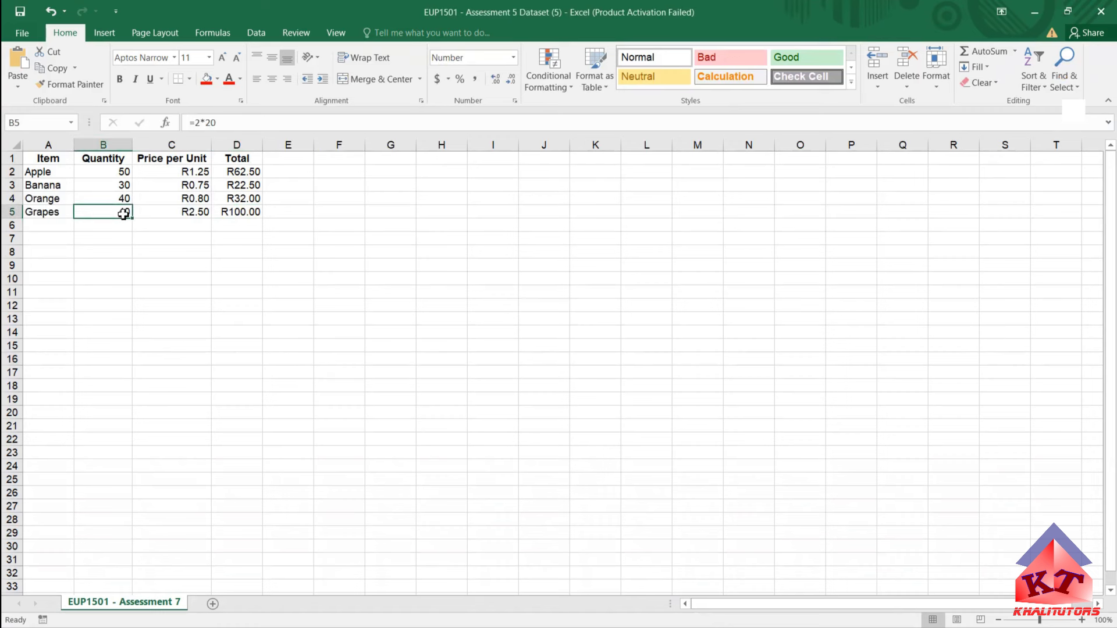
text(20)
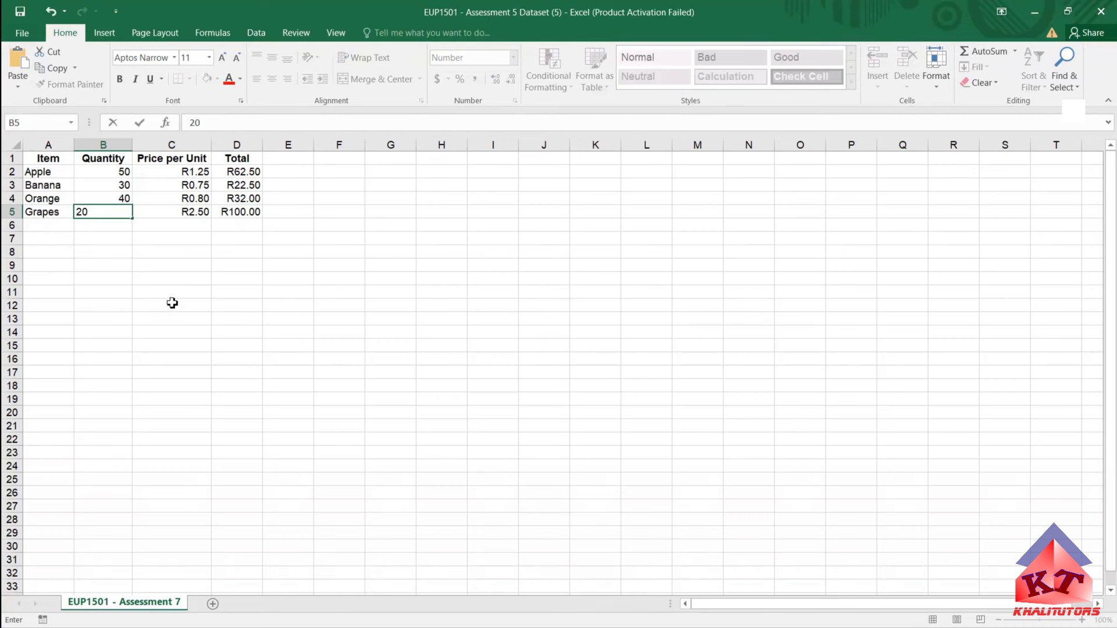
key(Return)
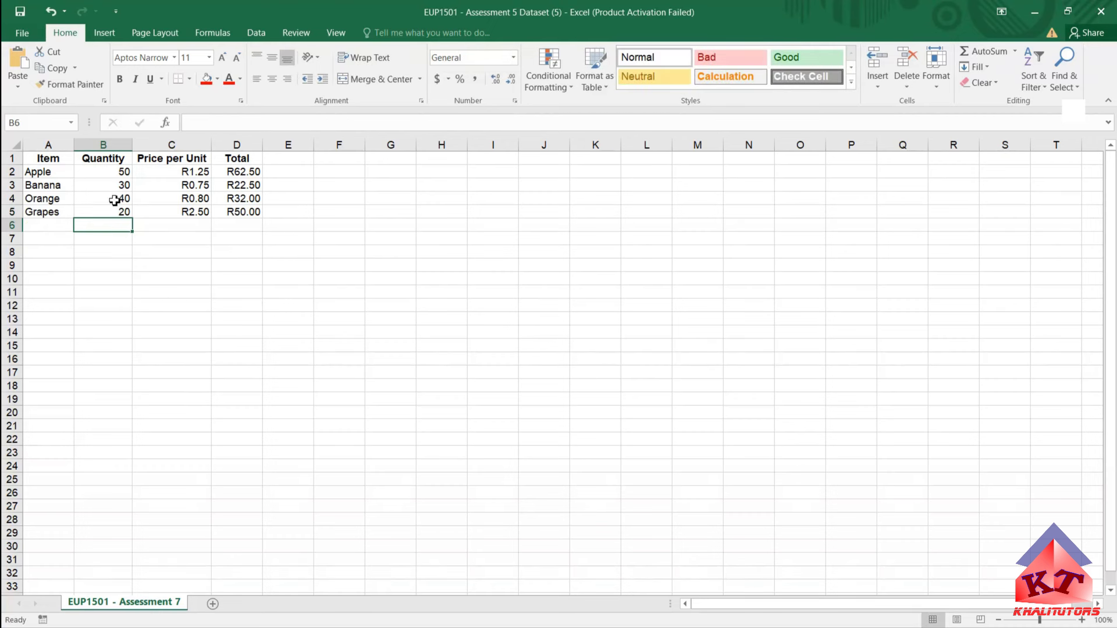
Set the Orange price per unit in C4 to R1.00, making its total R40.00.
click(199, 200)
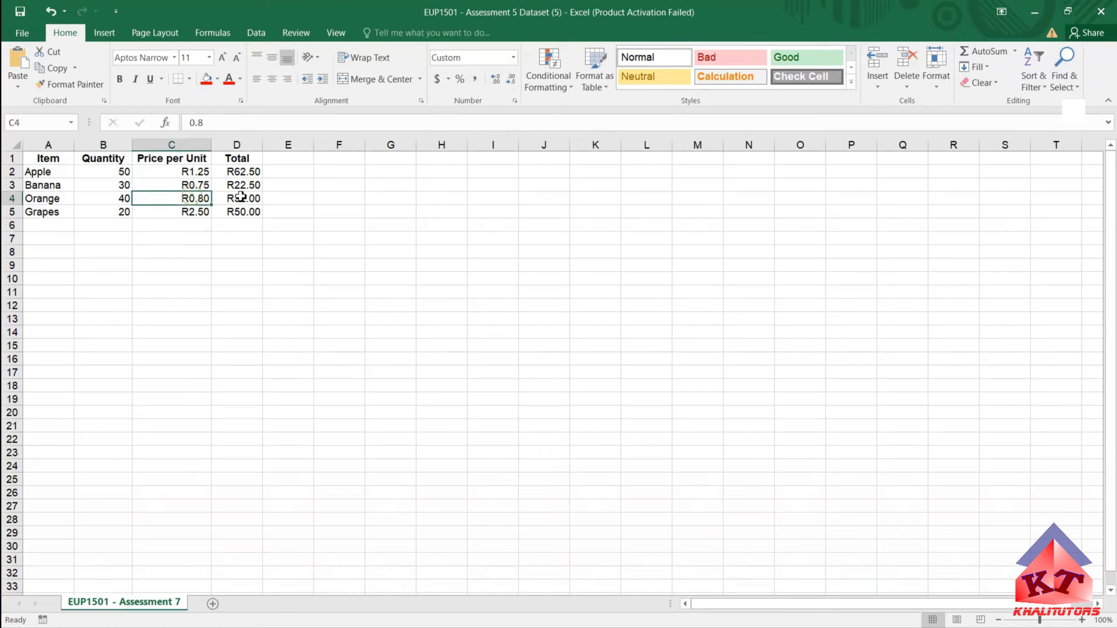
text(1)
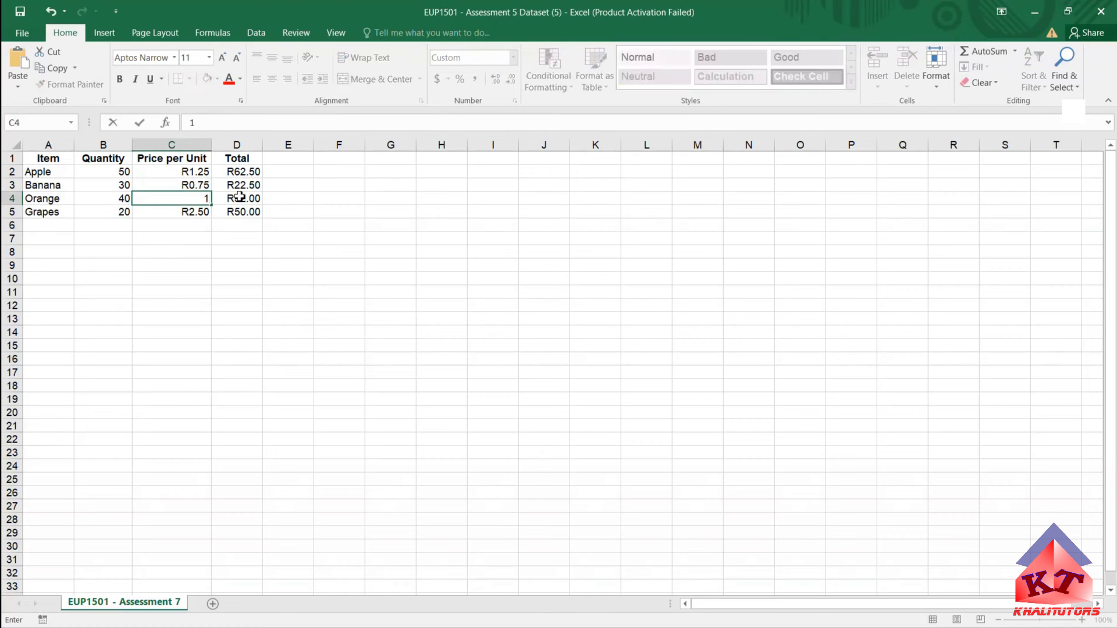
key(Return)
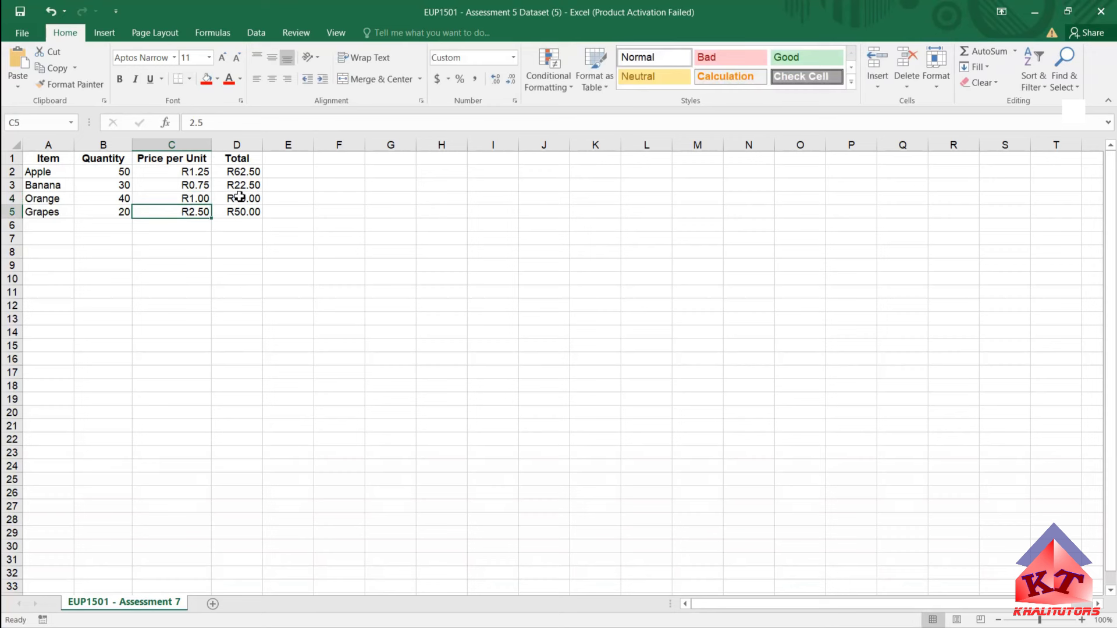
click(349, 265)
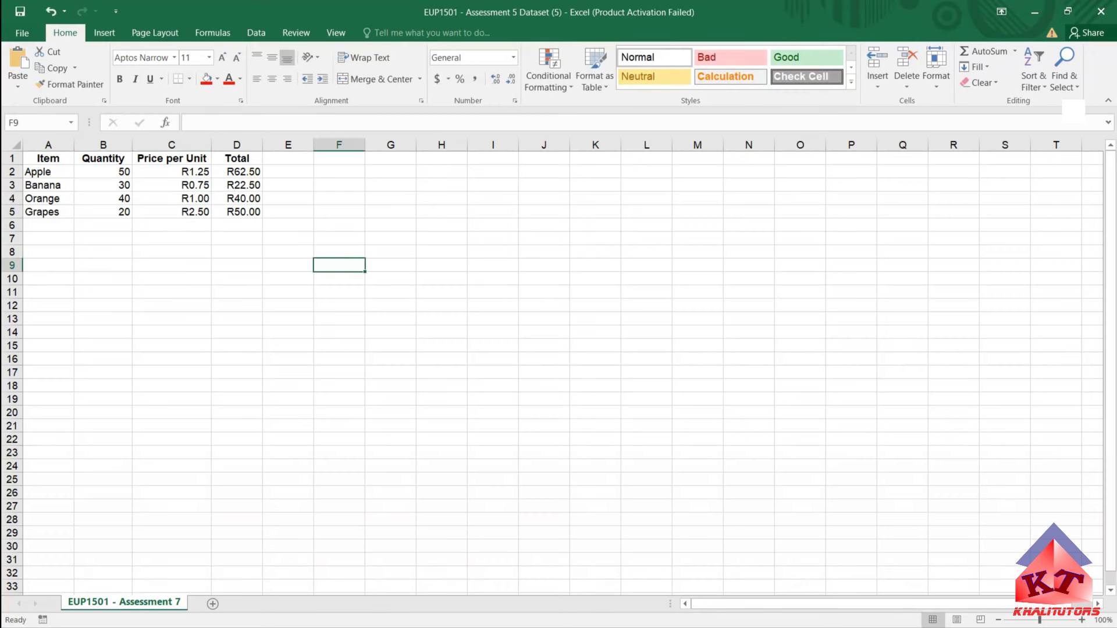
key(alt+Tab)
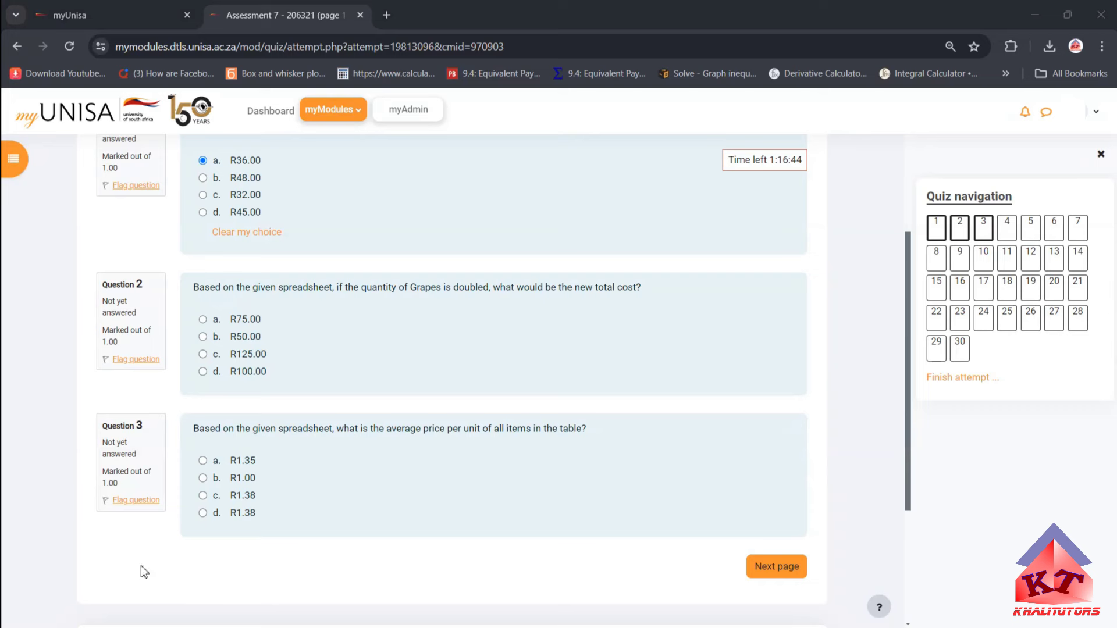
Enter =AVERAGE(C2:C5) in C6 to show the R1.38 average price per unit.
key(alt+Tab)
click(310, 333)
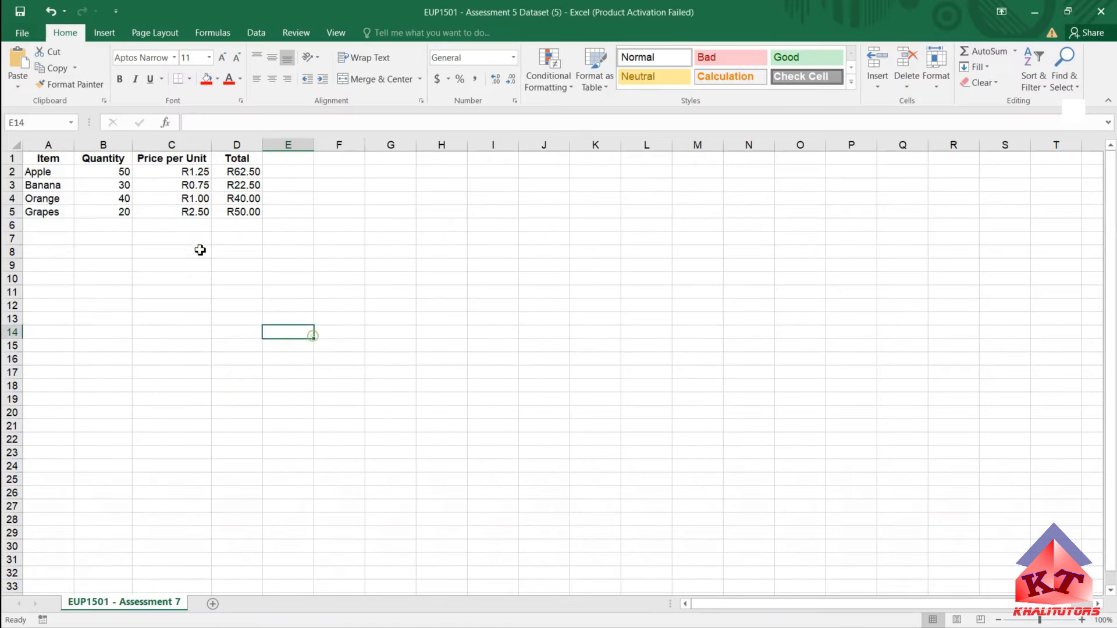
click(171, 226)
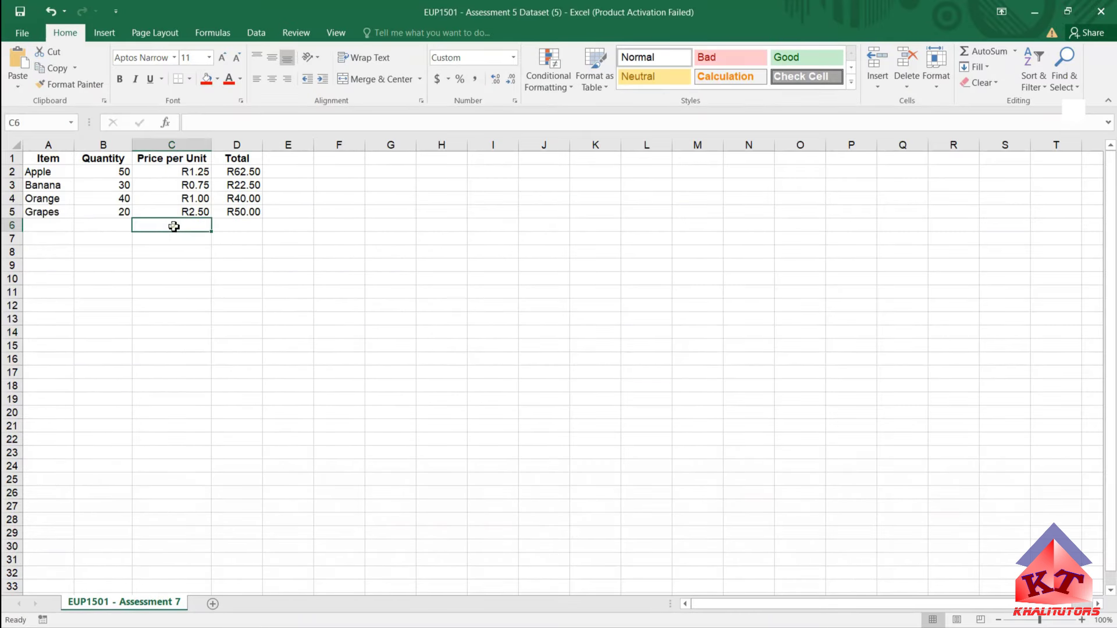
click(246, 277)
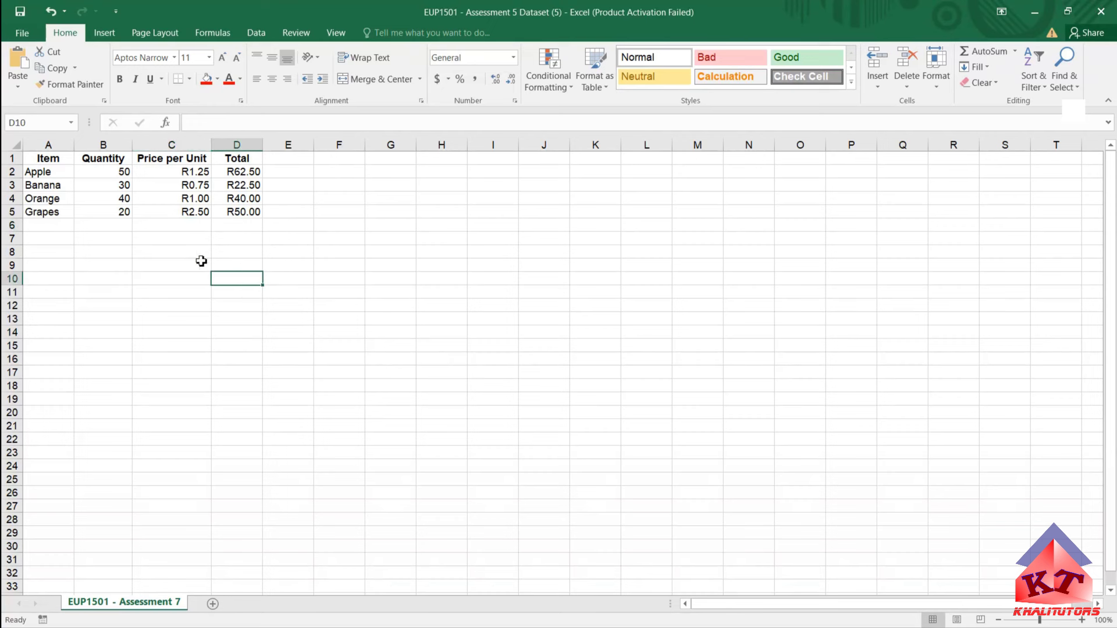
click(185, 251)
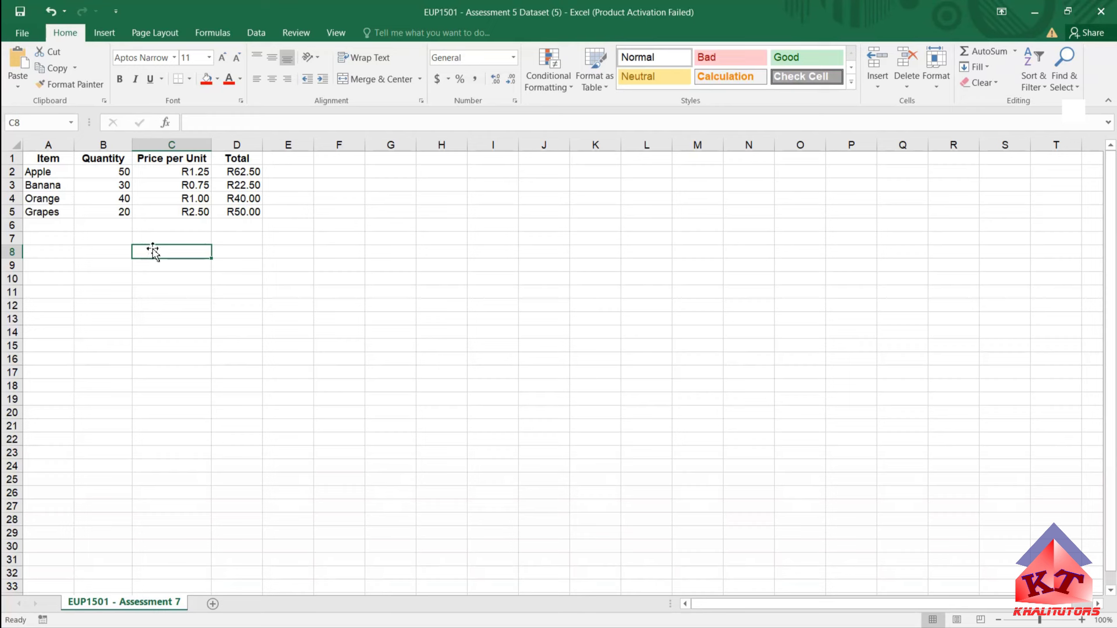
click(152, 229)
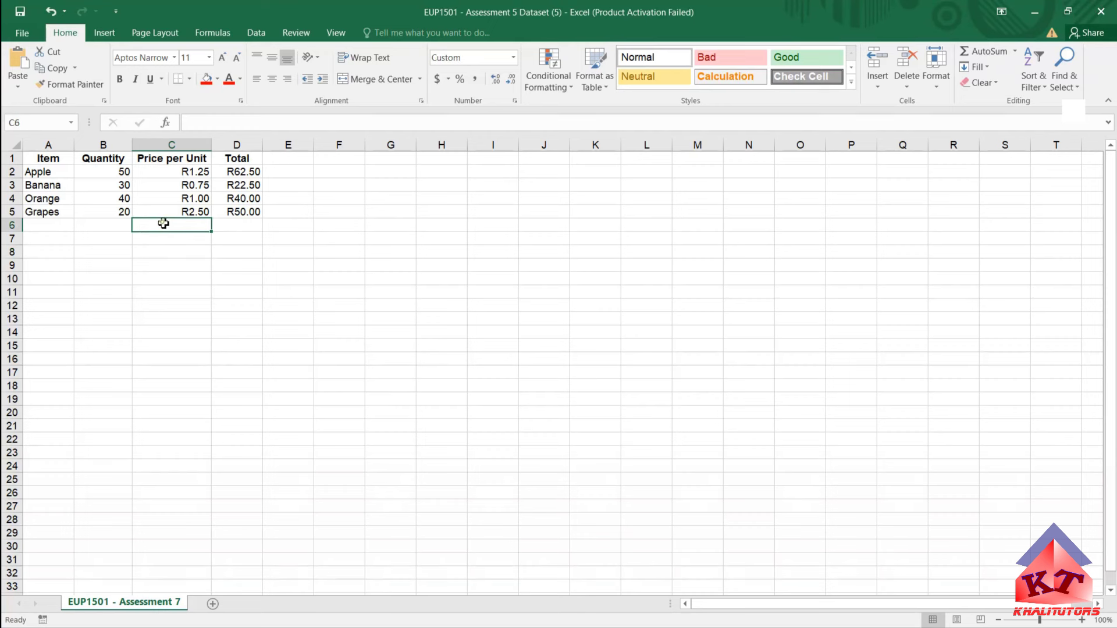
text(=)
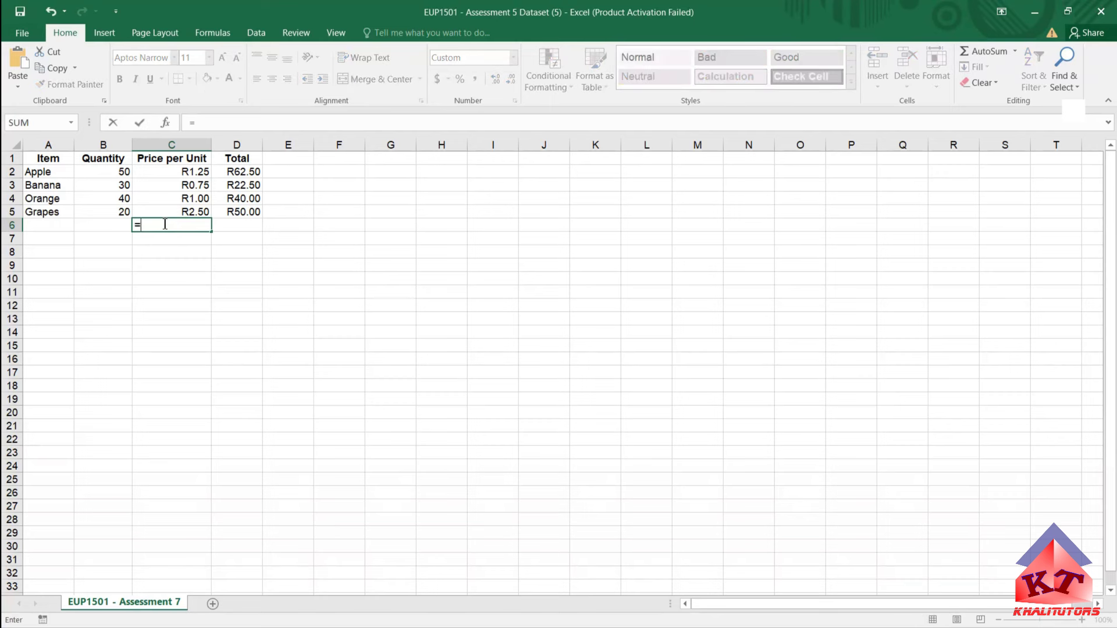
text(av)
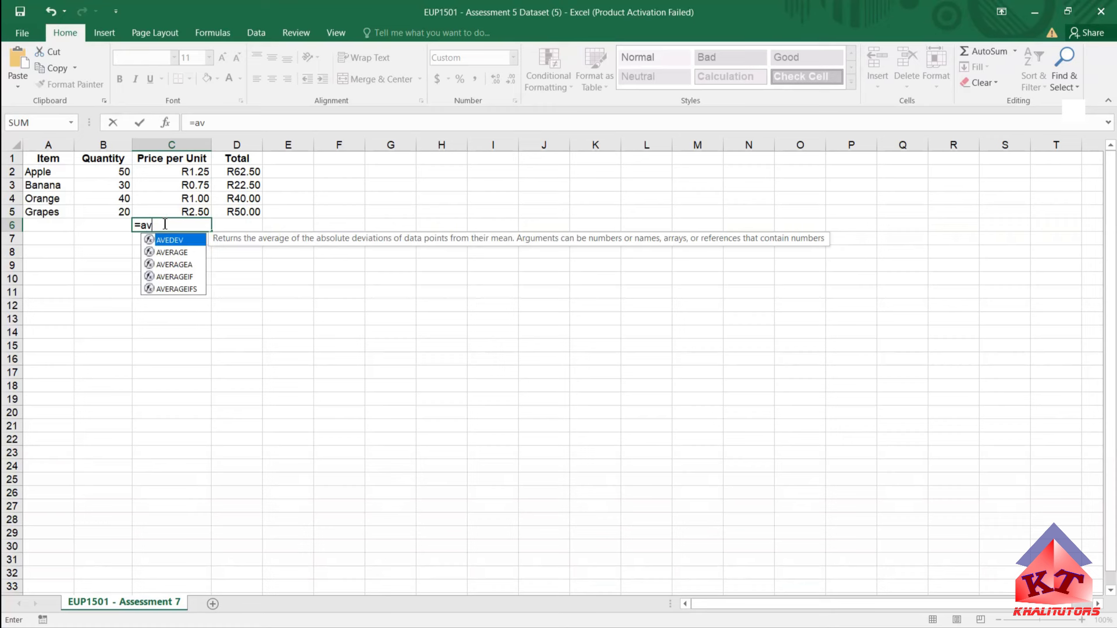
click(171, 253)
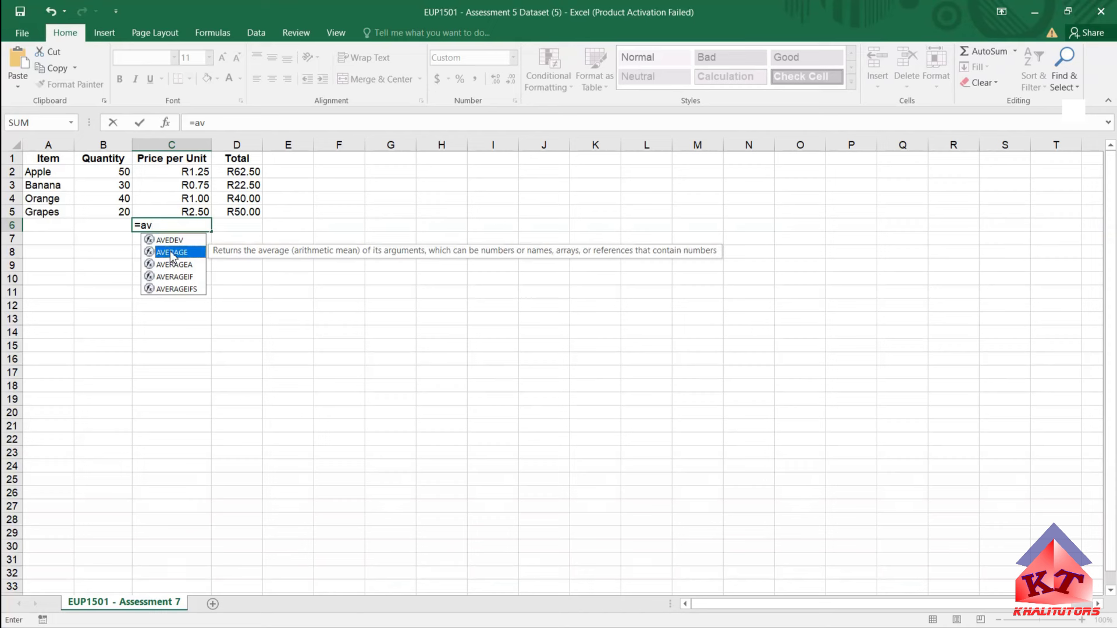
double_click(173, 255)
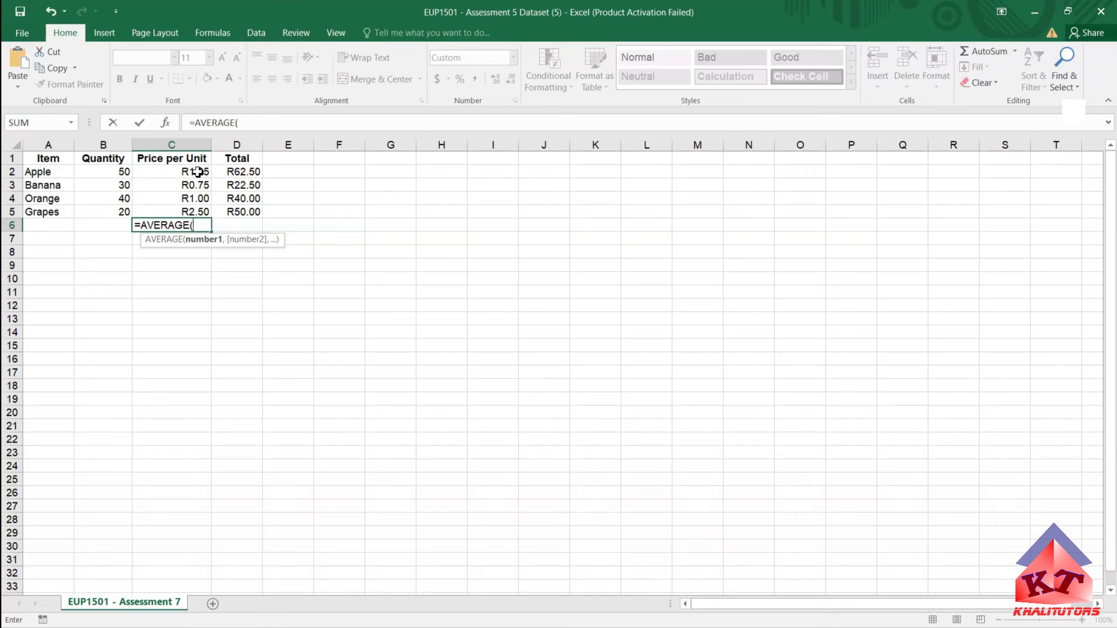
drag(198, 171, 199, 211)
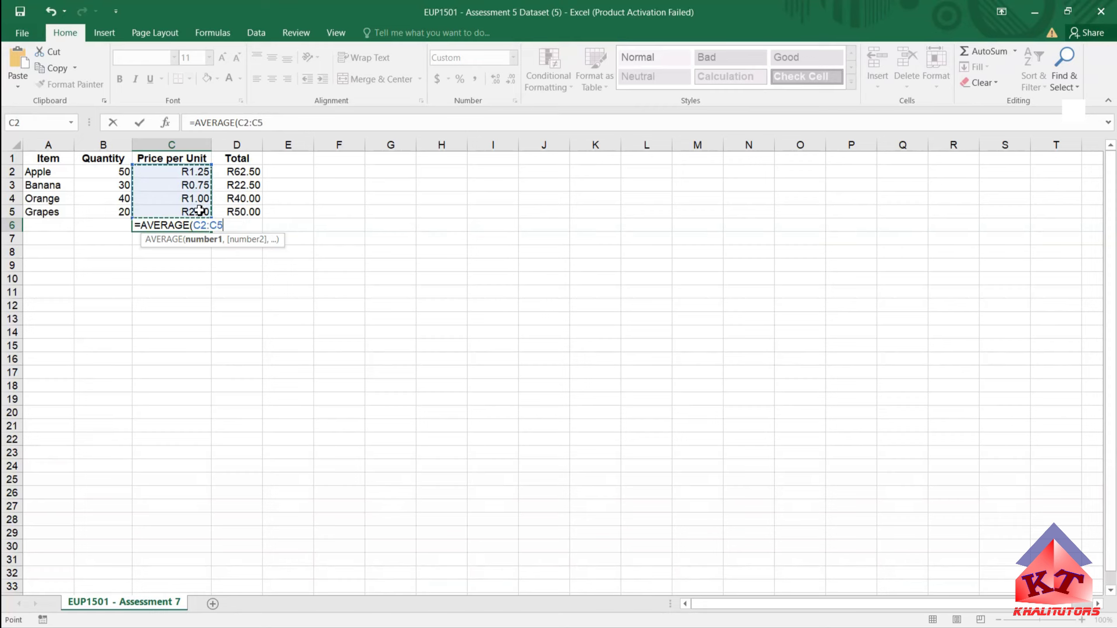
key(Return)
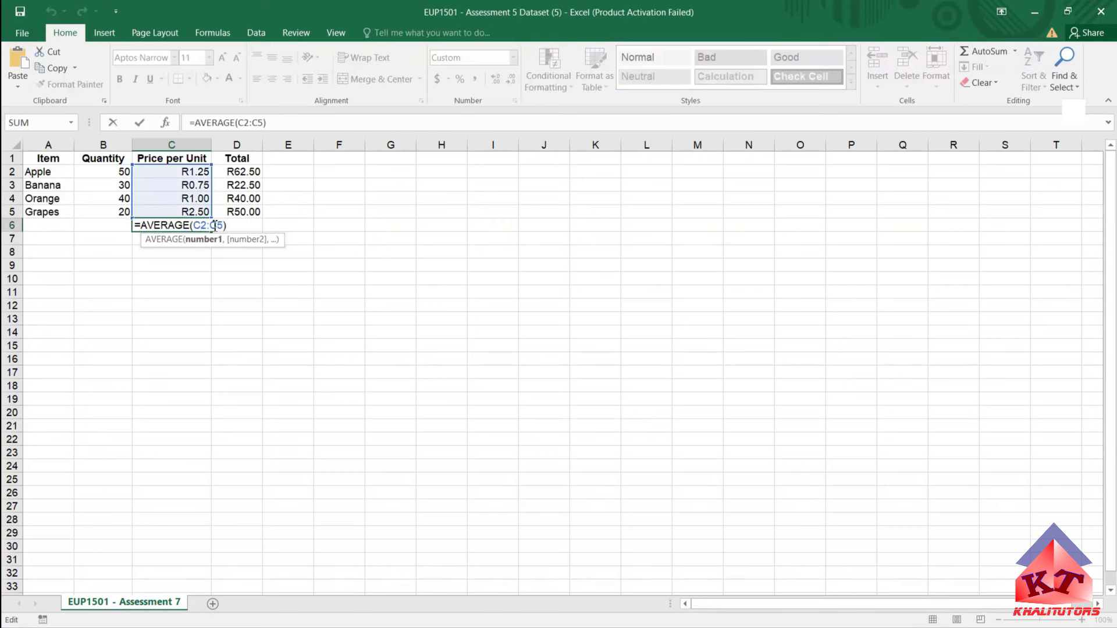
key(Return)
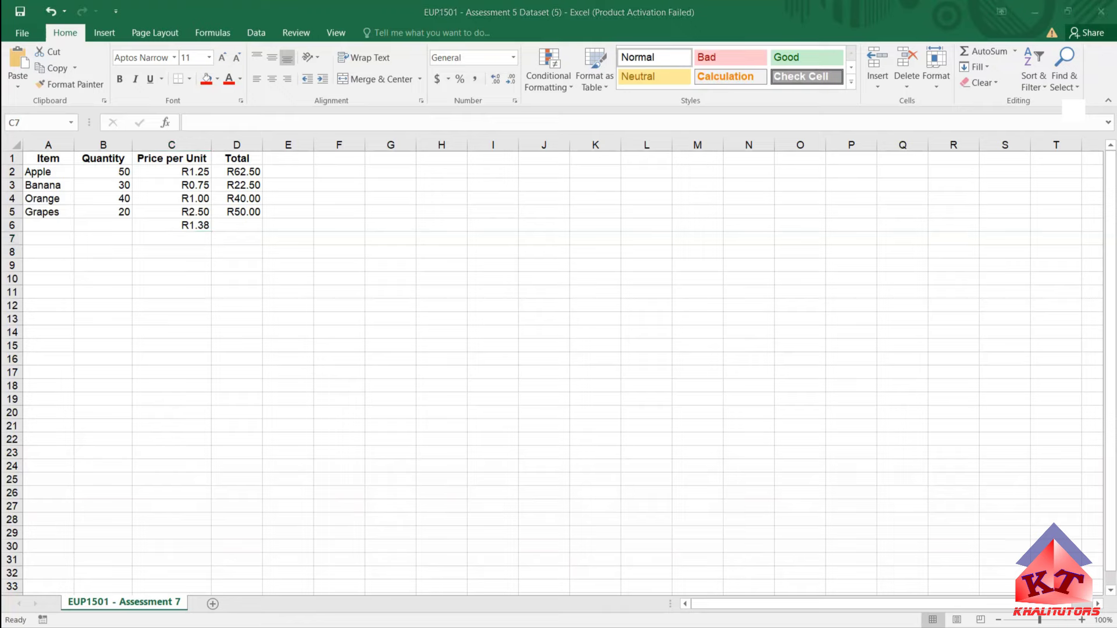
Answer Question 3 with option d, R1.38.
key(alt+Tab)
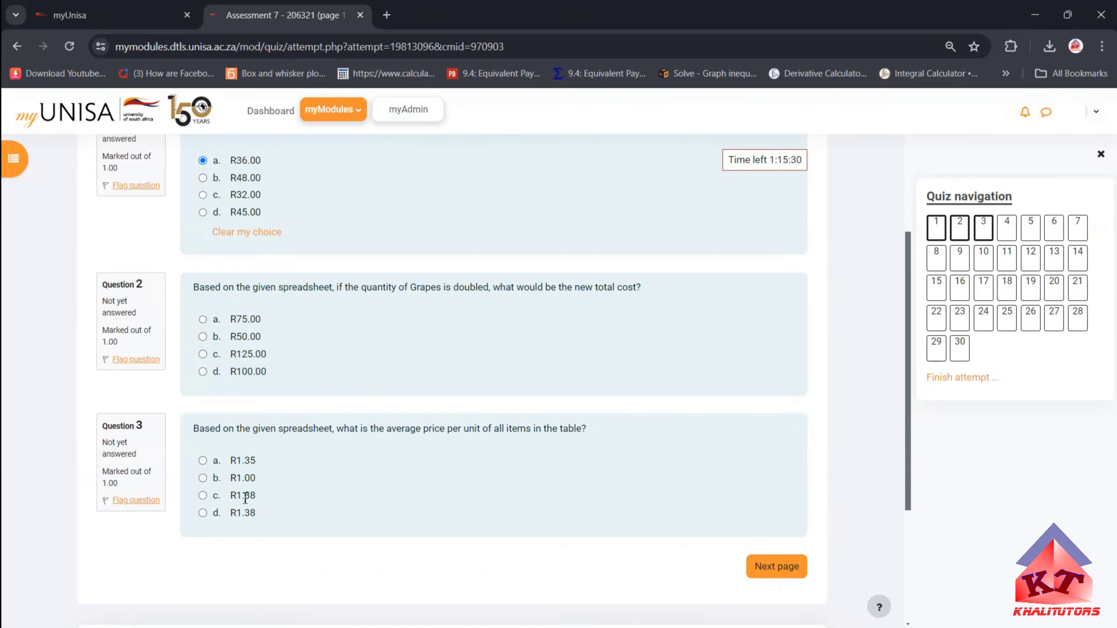
scroll(303, 467, down, 1)
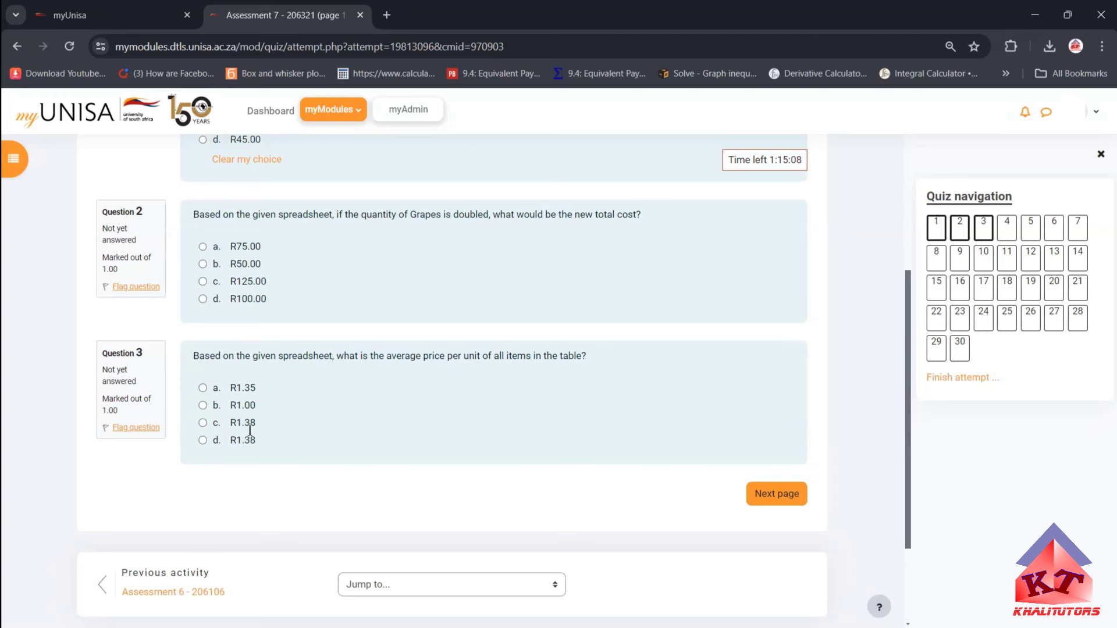
drag(213, 423, 232, 440)
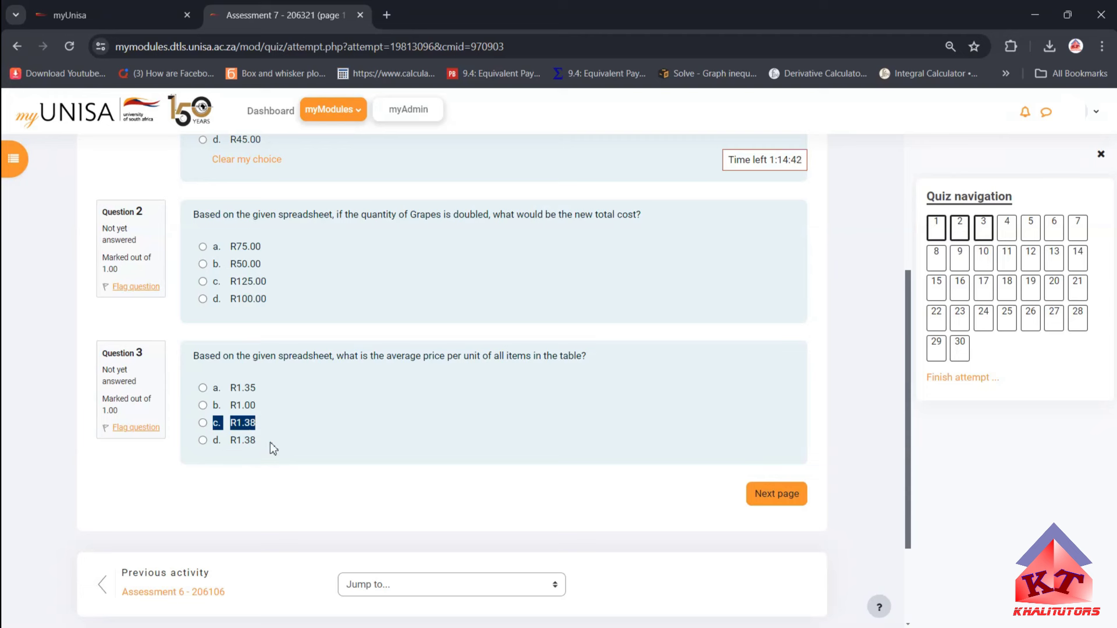
click(201, 424)
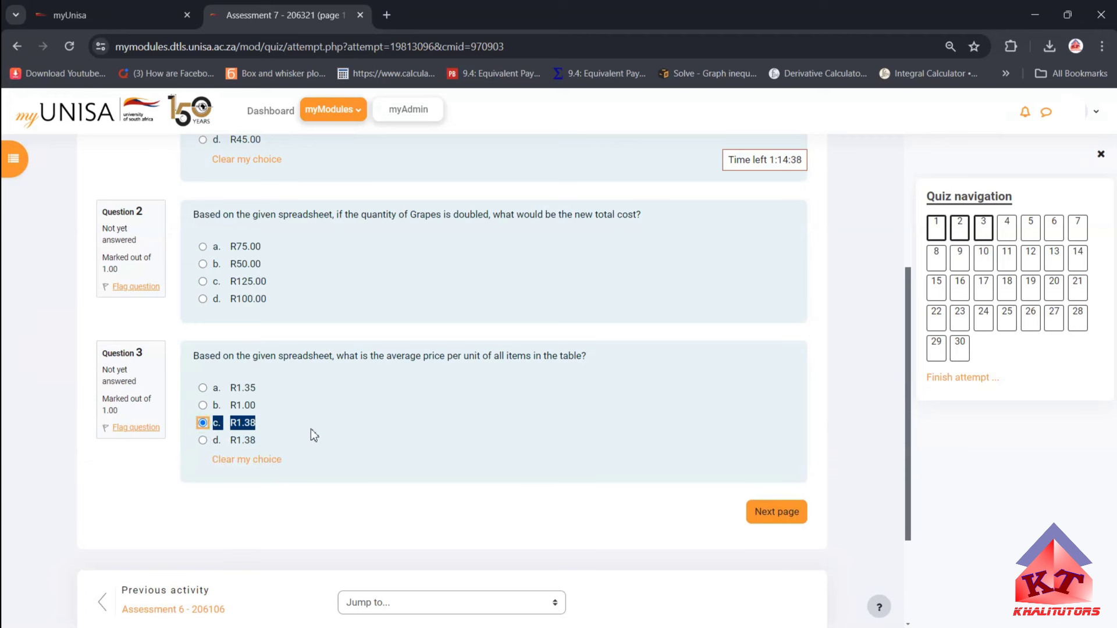
click(203, 440)
Submit the page and move on to the next quiz page.
scroll(410, 378, up, 3)
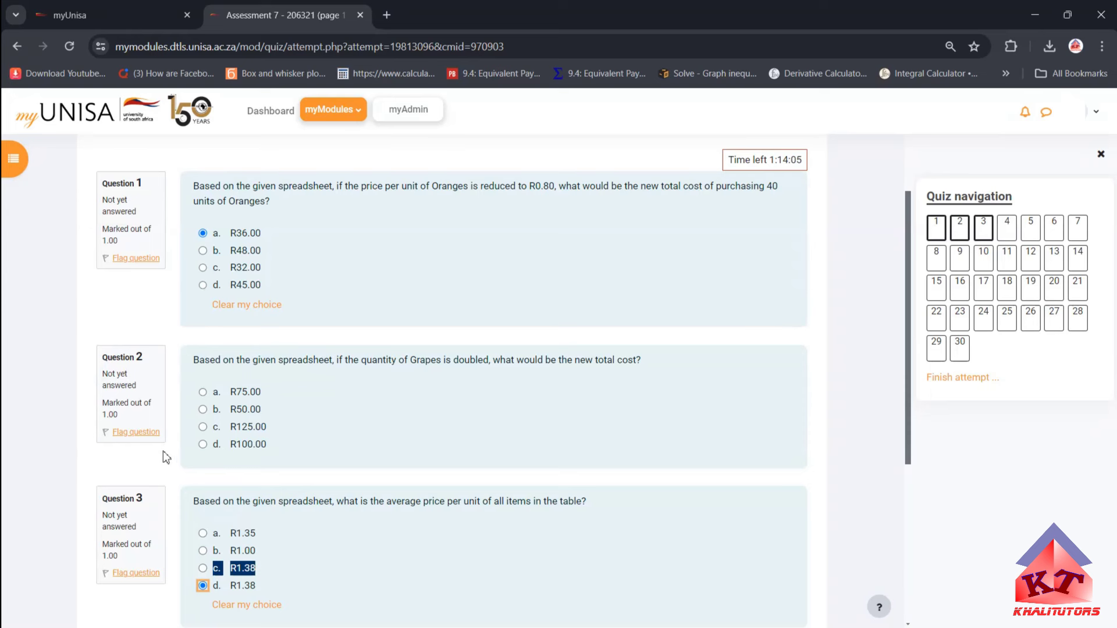
click(734, 552)
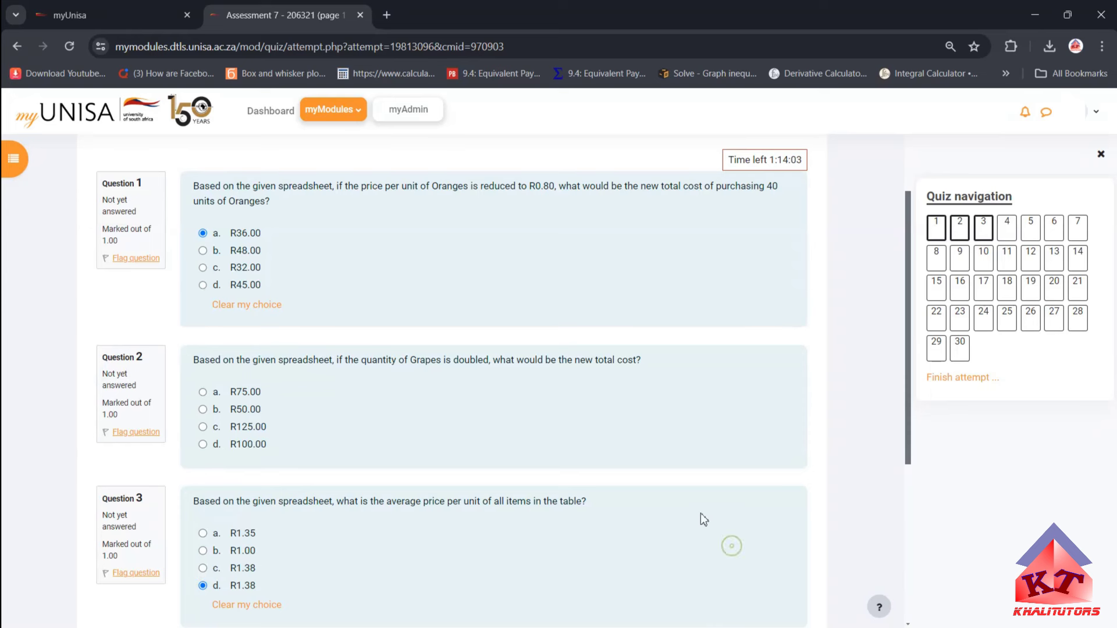
scroll(557, 286, down, 3)
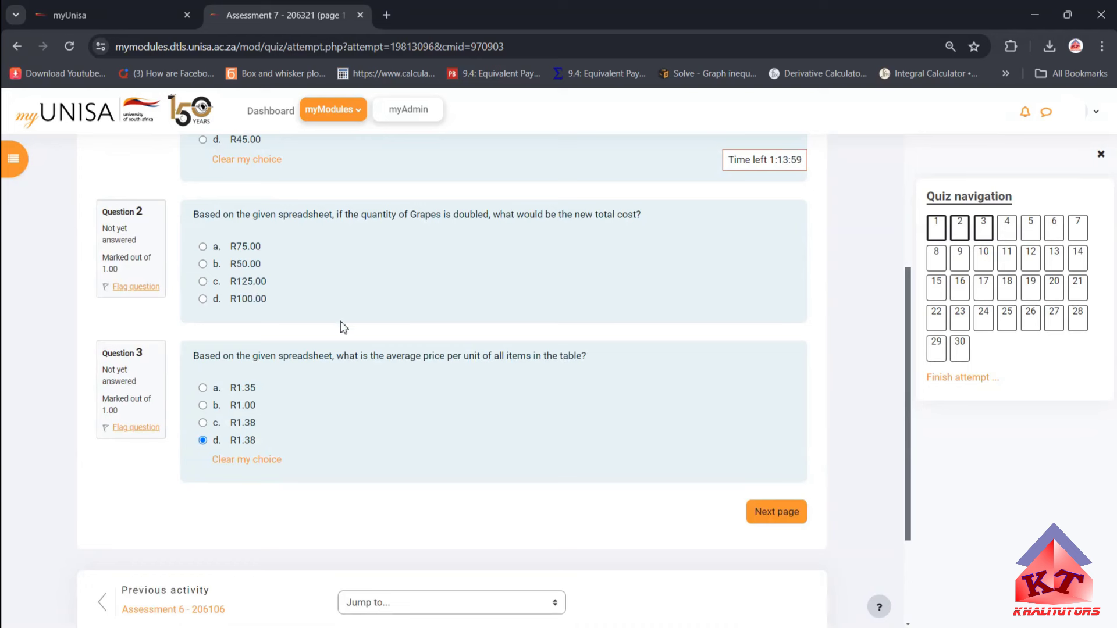
click(774, 513)
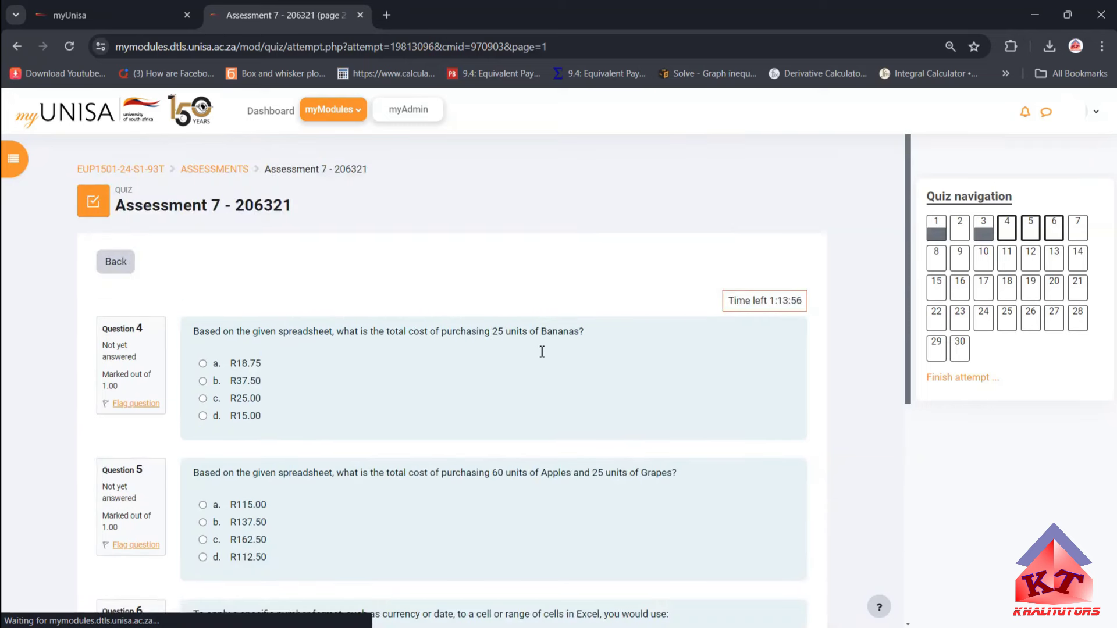
Scroll down quiz page 2 to read Questions 4 to 6.
scroll(439, 347, down, 1)
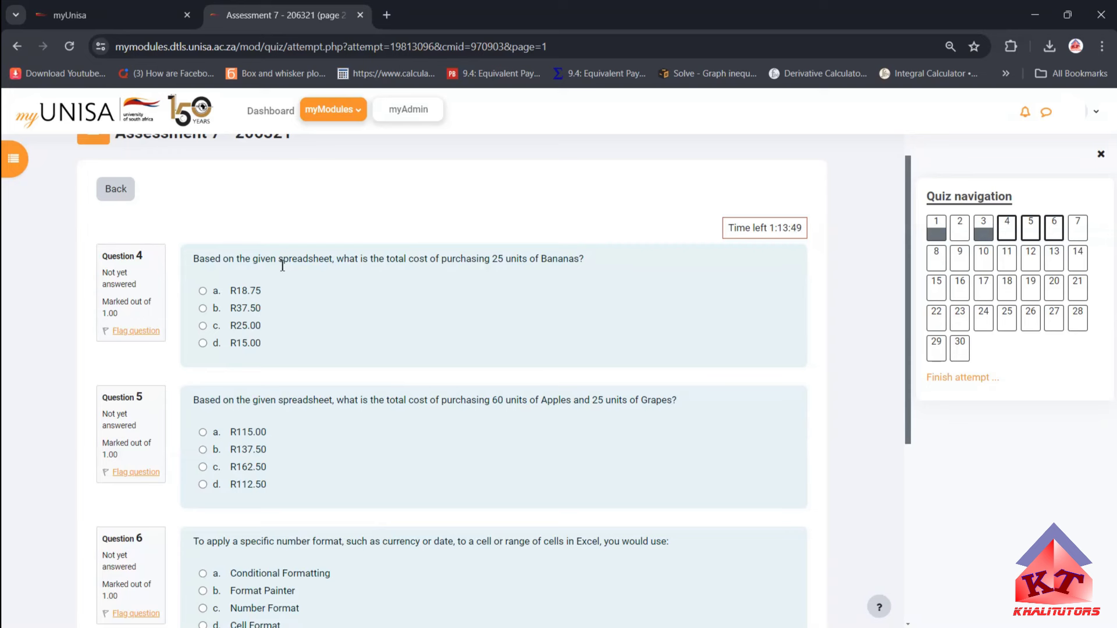
scroll(283, 263, down, 1)
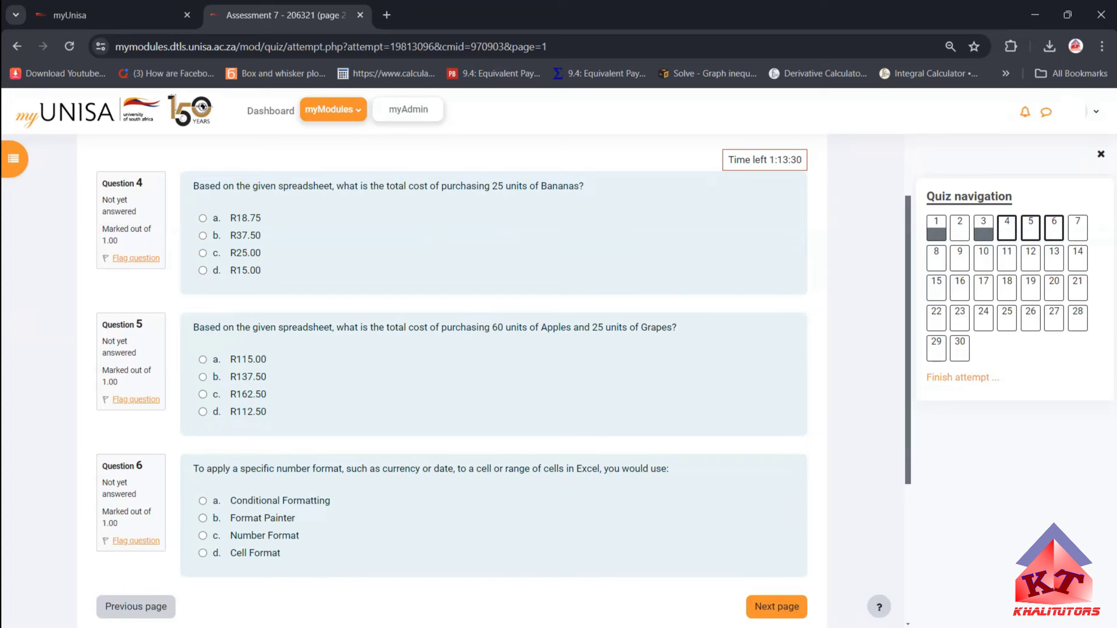
Change the Banana quantity in B3 to 25 so its total becomes R18.75.
key(alt+Tab)
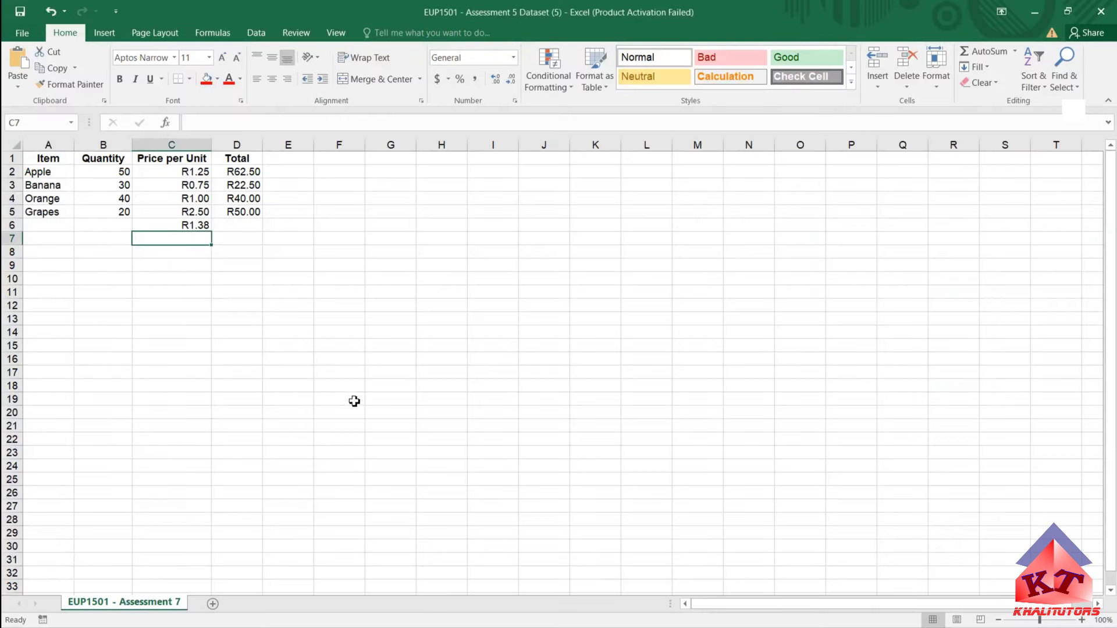
click(348, 385)
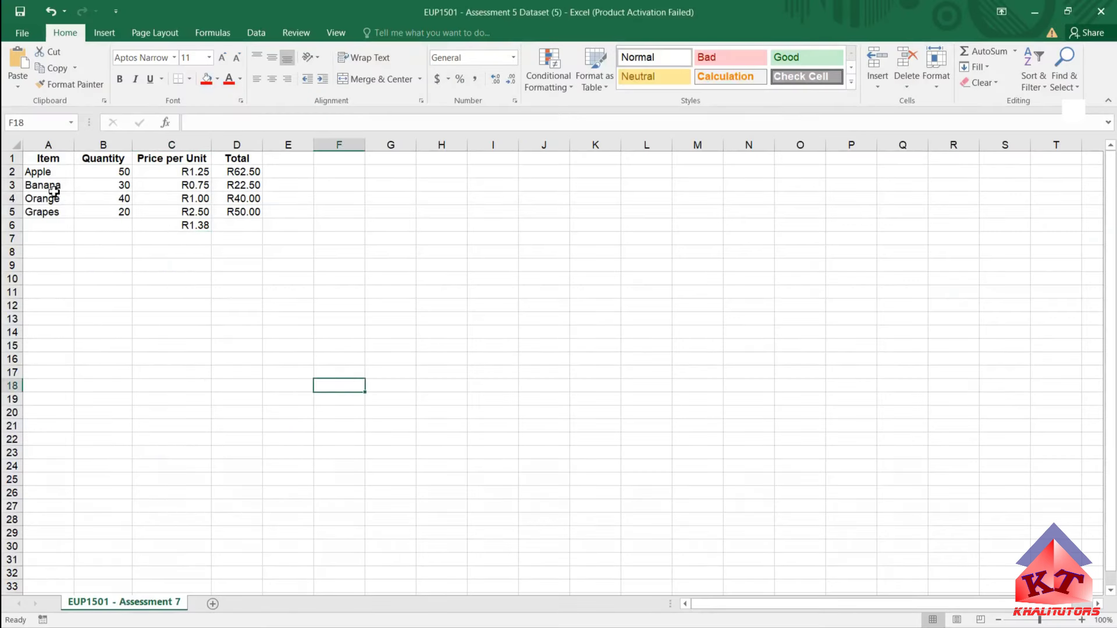
click(9, 185)
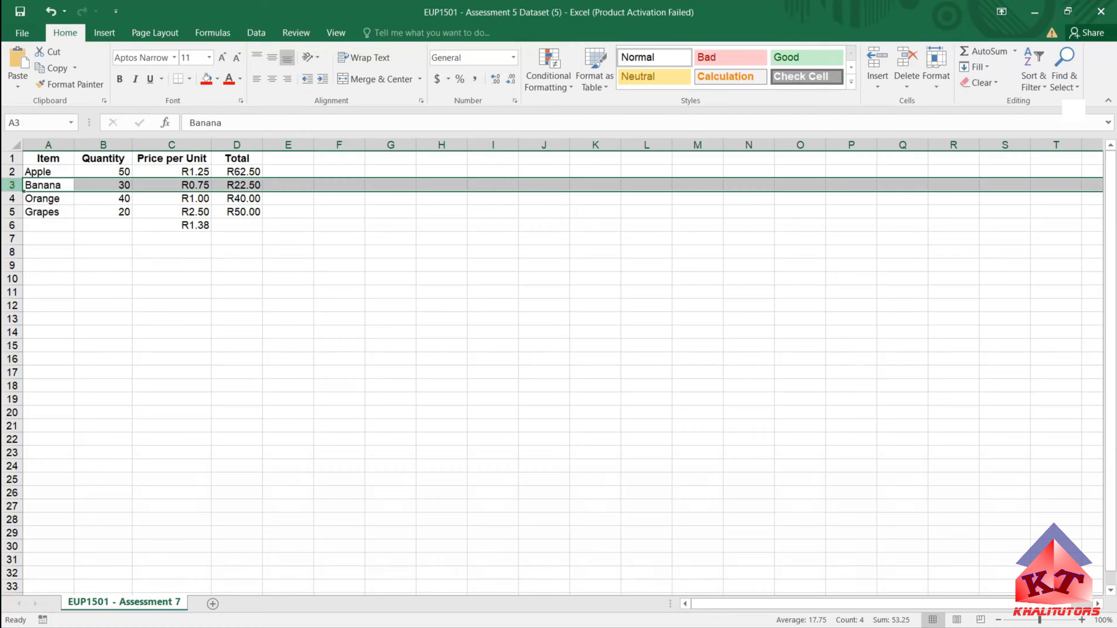
click(124, 185)
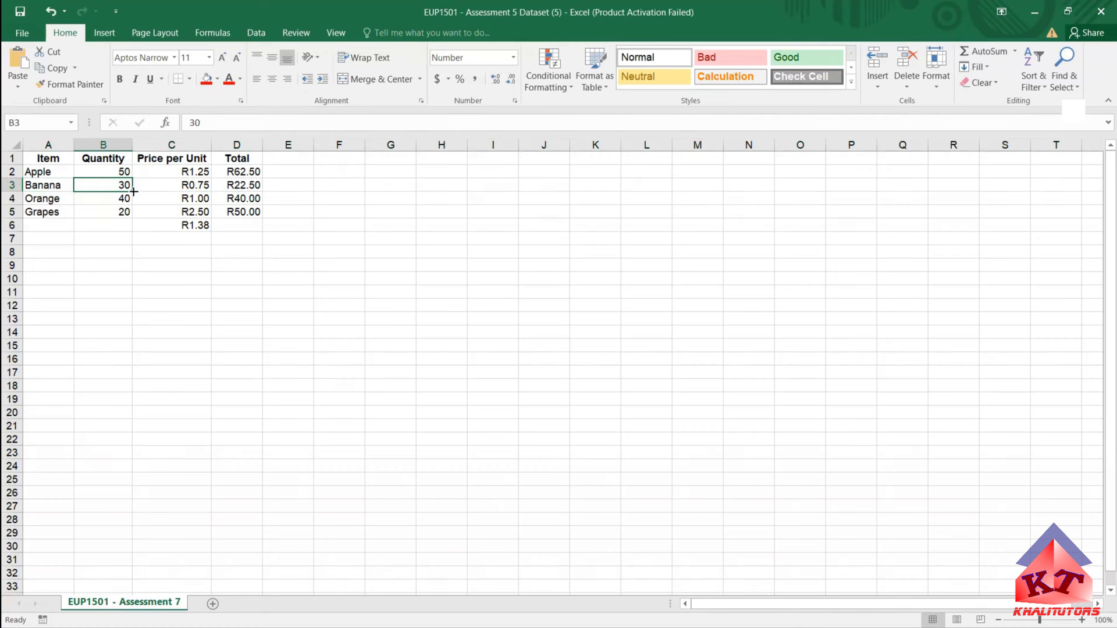
text(25)
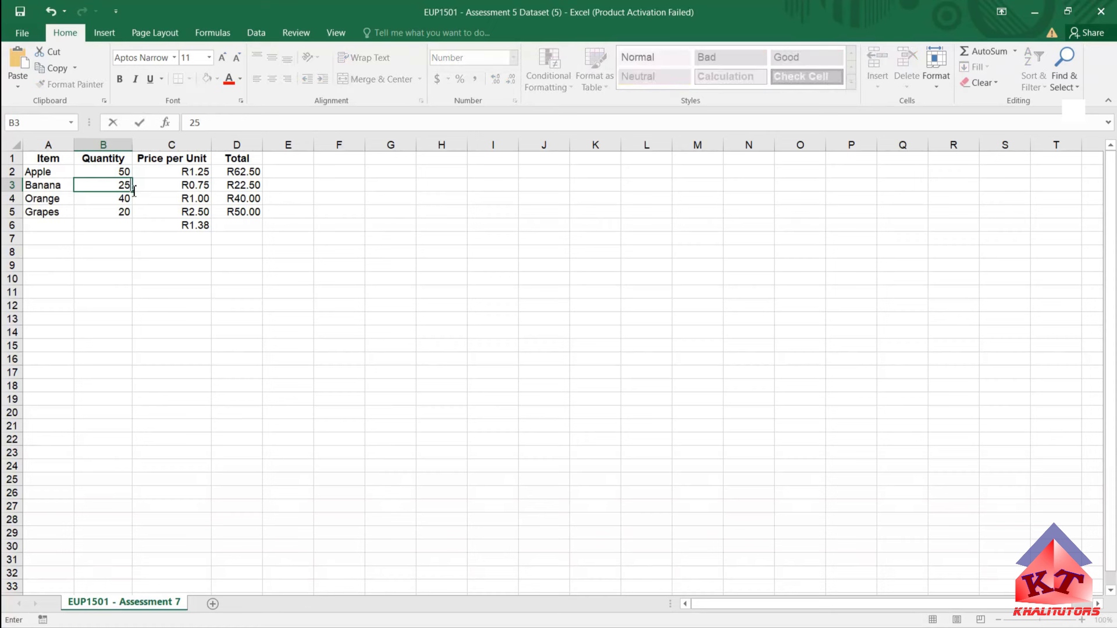
key(Return)
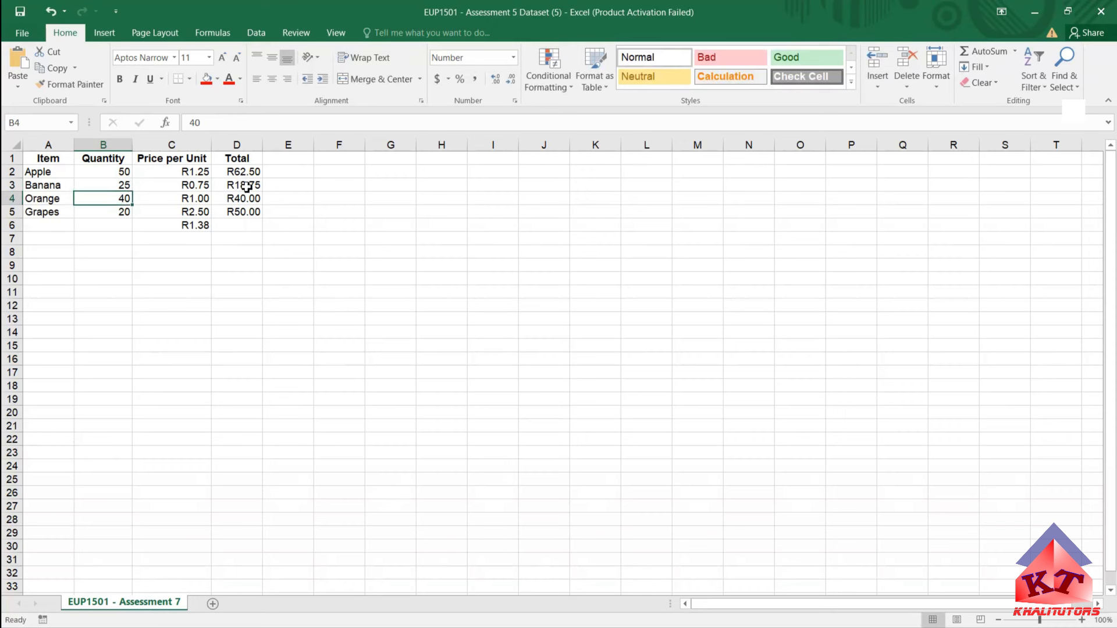
click(123, 185)
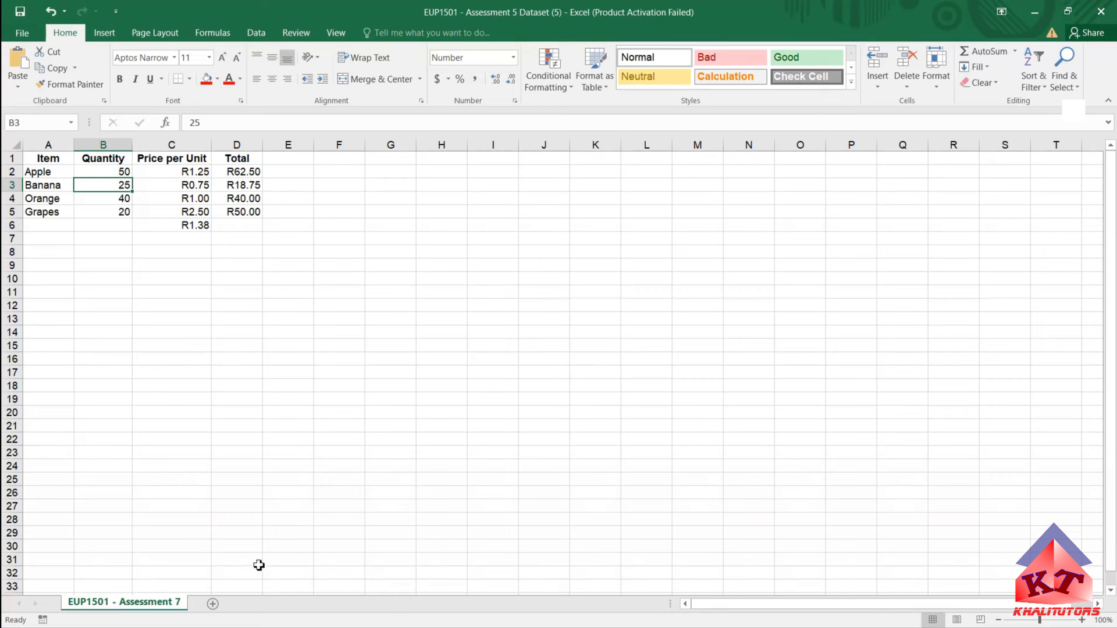
Return to the quiz page showing Question 4 on the cost of 25 Bananas.
key(alt+Tab)
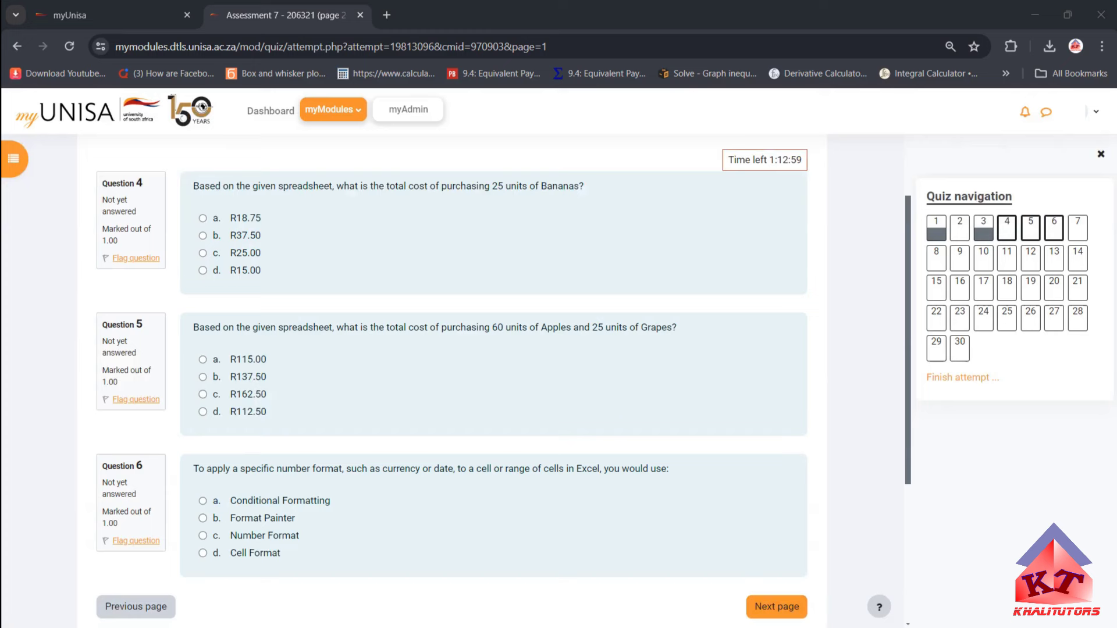